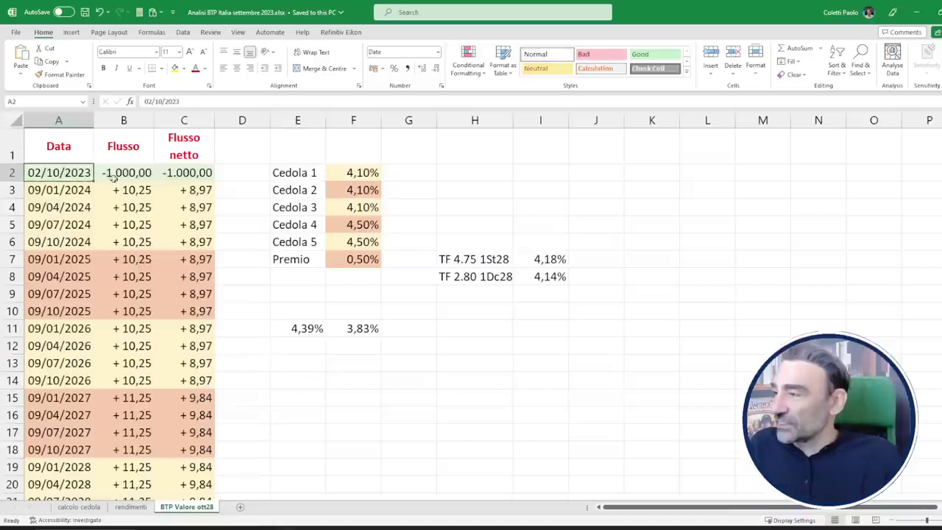
Step: Review the -1.000,00 initial flow, the coupon rates starting at 4,10% and the 0,50% Premio
{"action": "left_click", "coordinate": [133, 174]}
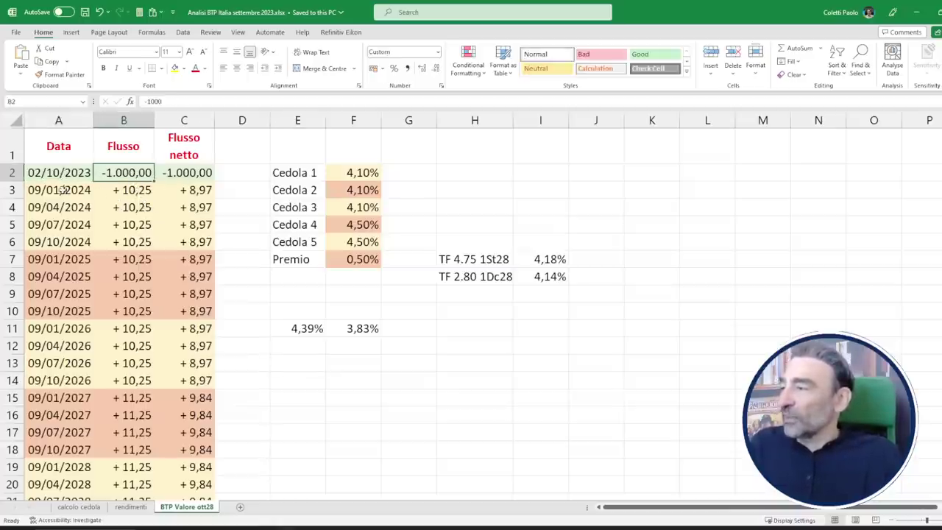
{"action": "left_click", "coordinate": [352, 177]}
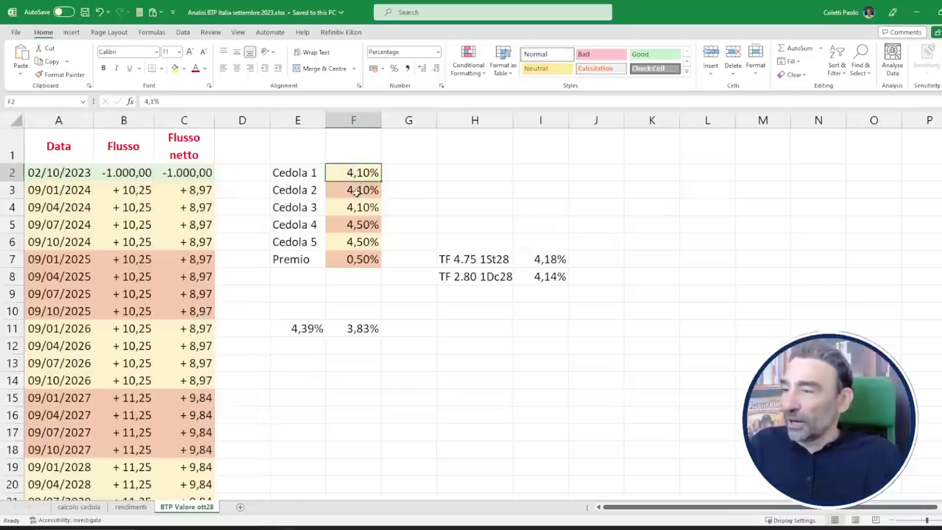
{"action": "left_click", "coordinate": [357, 190]}
{"action": "left_click", "coordinate": [358, 207]}
{"action": "left_click", "coordinate": [363, 225]}
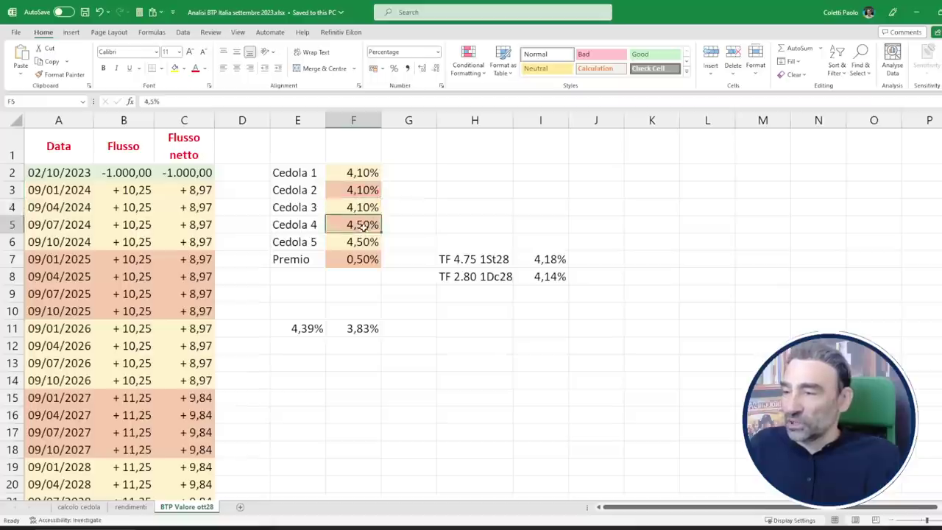
{"action": "left_click", "coordinate": [363, 243]}
{"action": "left_click", "coordinate": [363, 259]}
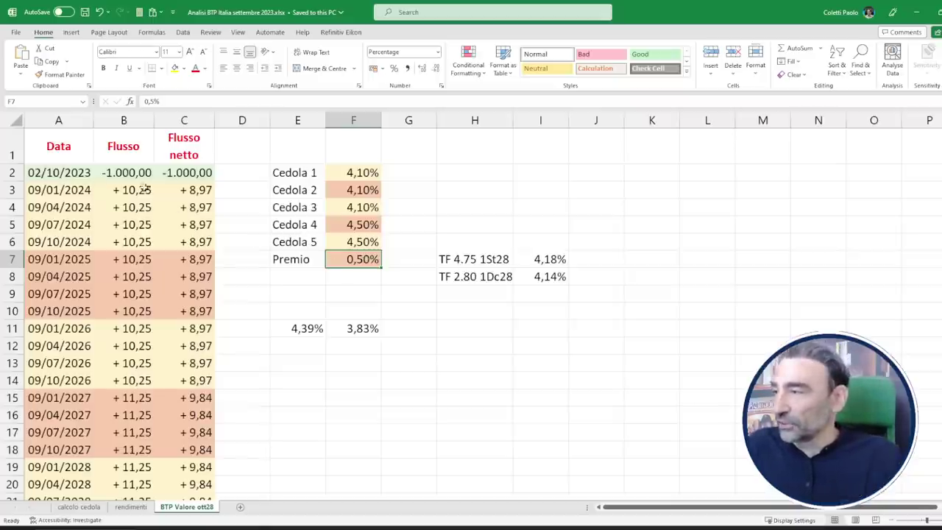
Step: Inspect the -1000 outflow in B2 and the first coupon formula, then select the 2024 coupon flows B3:B6
{"action": "left_click", "coordinate": [131, 175]}
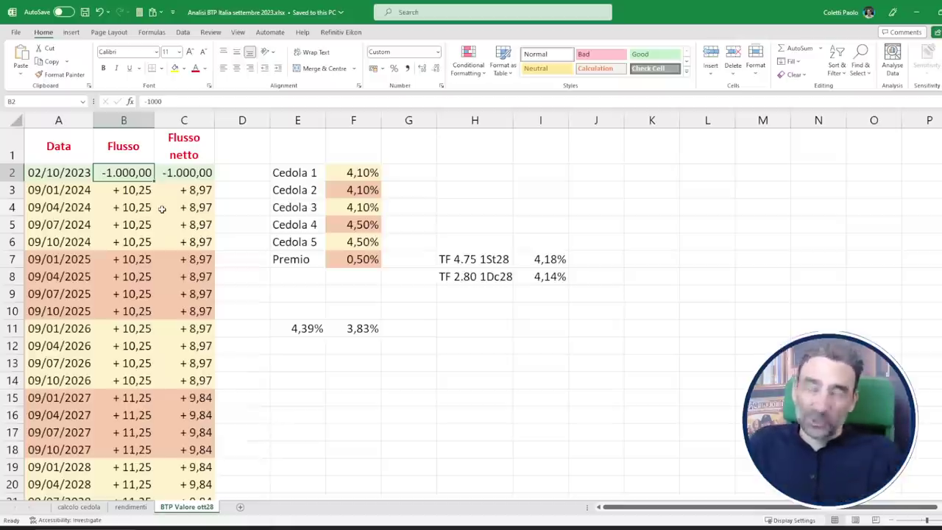
{"action": "left_click", "coordinate": [128, 189]}
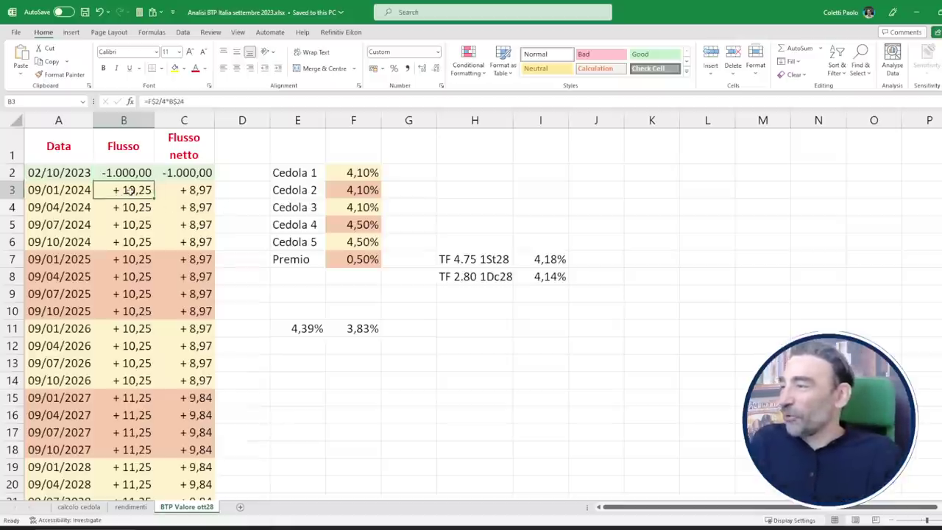
{"action": "left_click", "coordinate": [134, 173]}
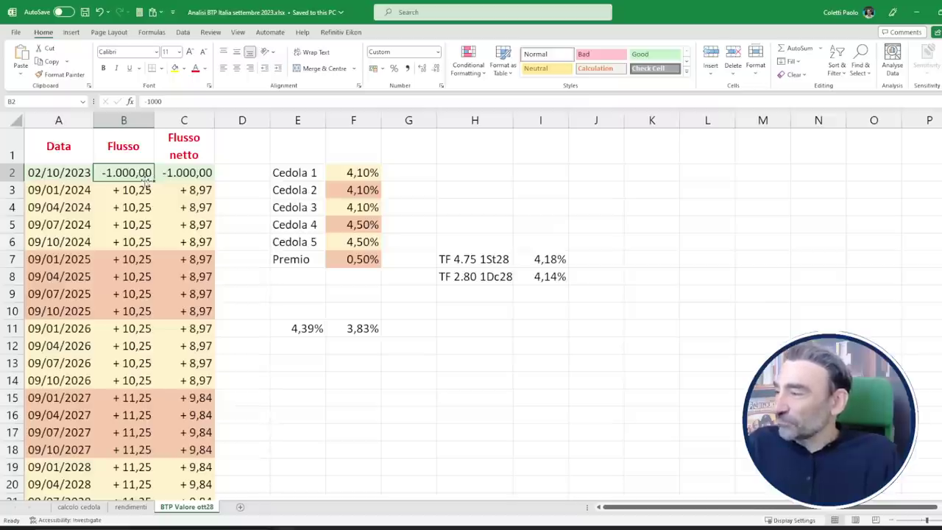
{"action": "left_click", "coordinate": [130, 188]}
{"action": "left_click_drag", "start_coordinate": [130, 190], "coordinate": [133, 240]}
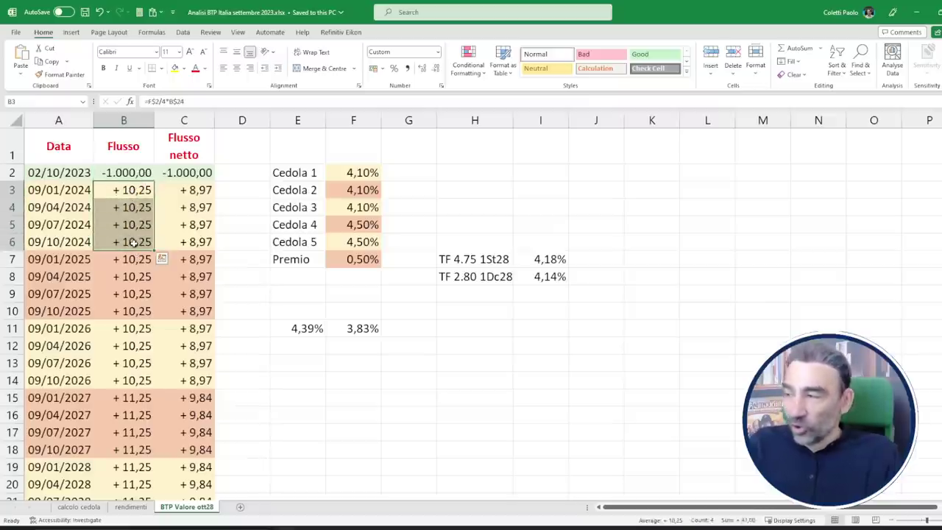
Step: Check the coupon dates: the 02/10/2023 settlement and the 09/01/2024 first coupon
{"action": "left_click", "coordinate": [75, 190]}
{"action": "left_click", "coordinate": [77, 209]}
{"action": "left_click", "coordinate": [78, 191]}
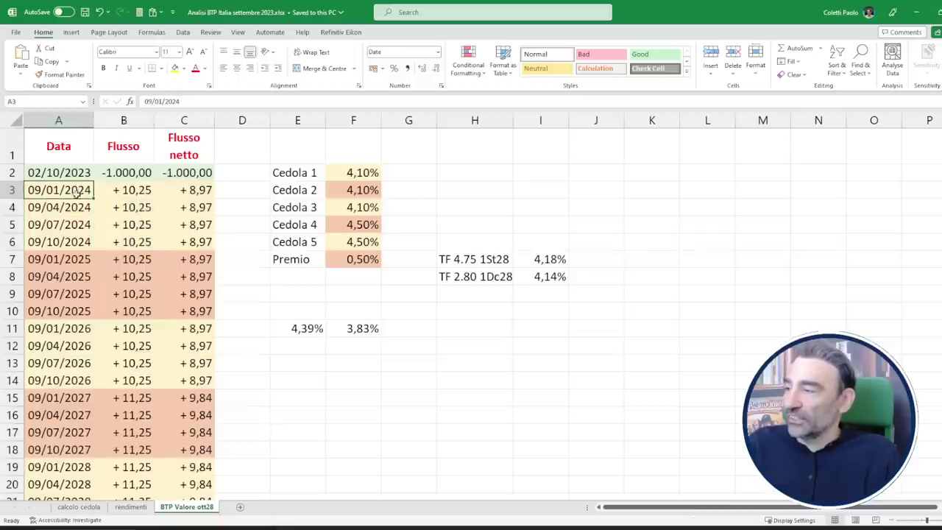
{"action": "left_click", "coordinate": [77, 175]}
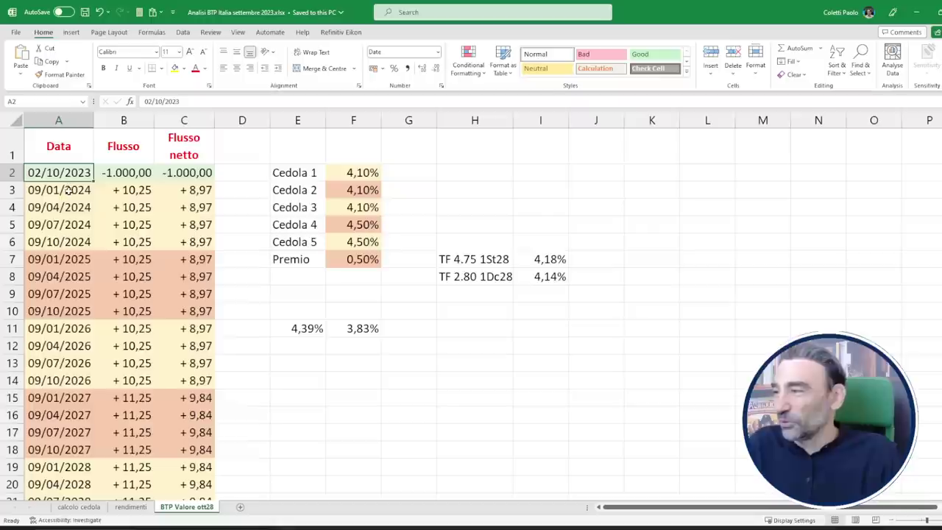
{"action": "left_click", "coordinate": [68, 190]}
{"action": "left_click", "coordinate": [67, 173]}
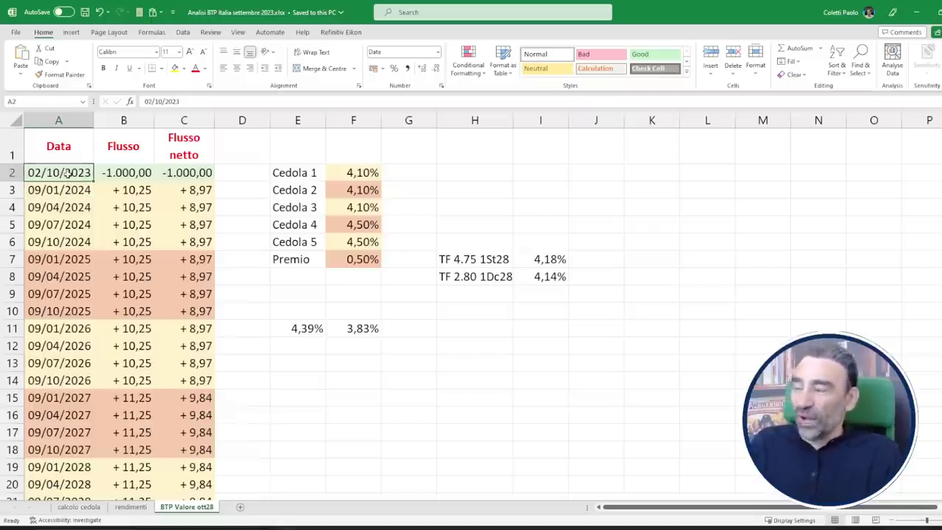
{"action": "left_click", "coordinate": [72, 190]}
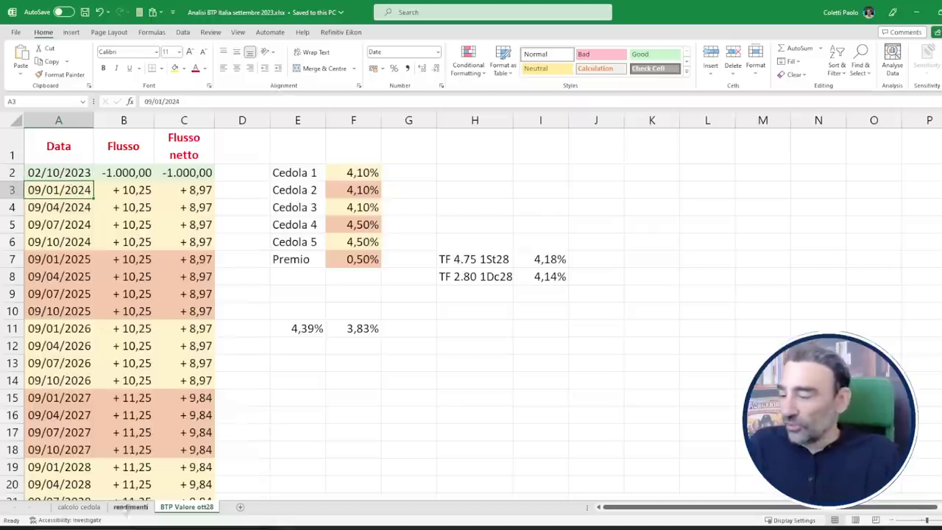
Step: Consult the MEF press release, then select the 2024 gross flows B3:B6 and net flows C3:C6
{"action": "key", "text": "alt+Tab"}
{"action": "scroll", "coordinate": [311, 478], "scroll_direction": "down", "scroll_amount": 5}
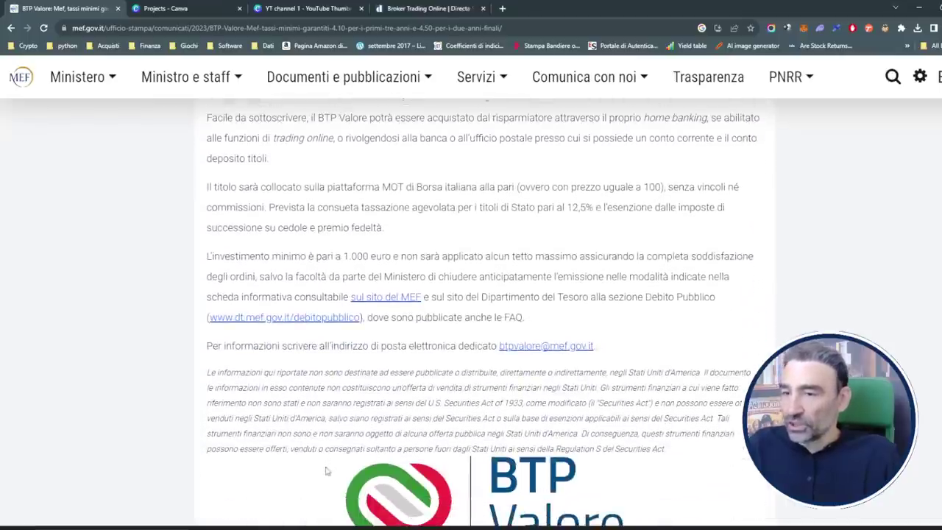
{"action": "key", "text": "alt+Tab"}
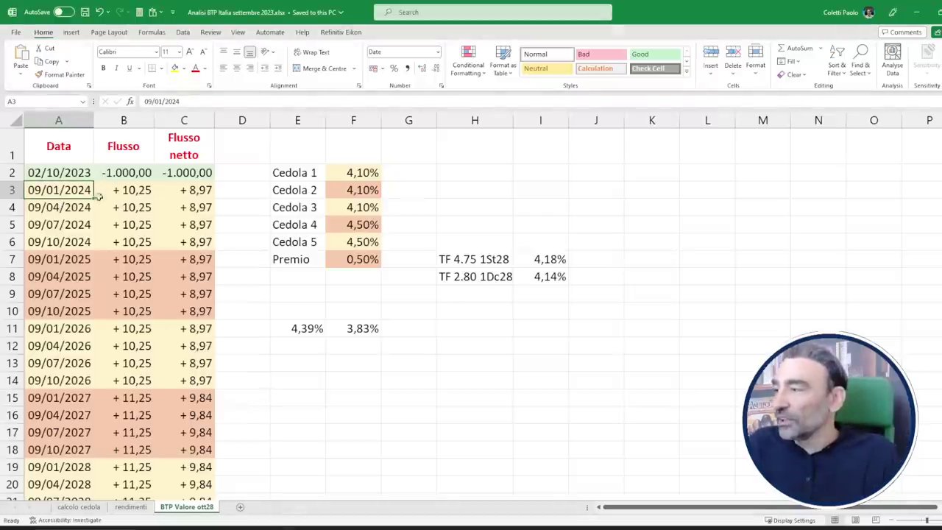
{"action": "left_click_drag", "start_coordinate": [130, 190], "coordinate": [135, 243]}
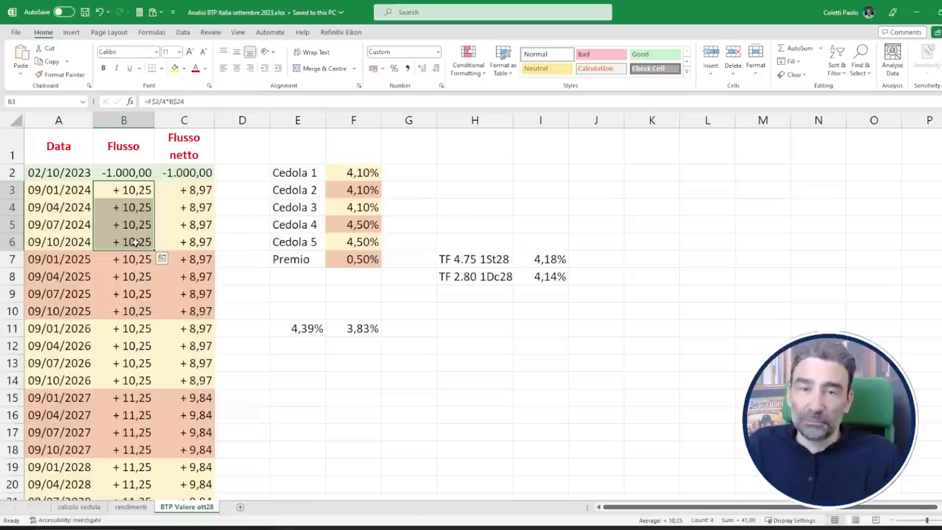
{"action": "left_click_drag", "start_coordinate": [194, 189], "coordinate": [196, 243]}
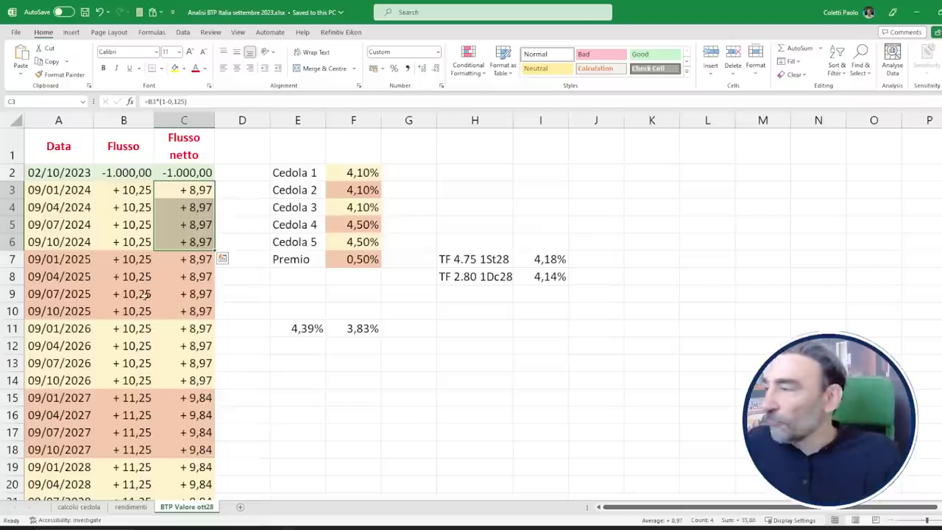
Step: Select the 2025 to 2027 coupon dates with their gross and net flows
{"action": "left_click_drag", "start_coordinate": [46, 258], "coordinate": [55, 311]}
{"action": "scroll", "coordinate": [55, 311], "scroll_direction": "down", "scroll_amount": 1}
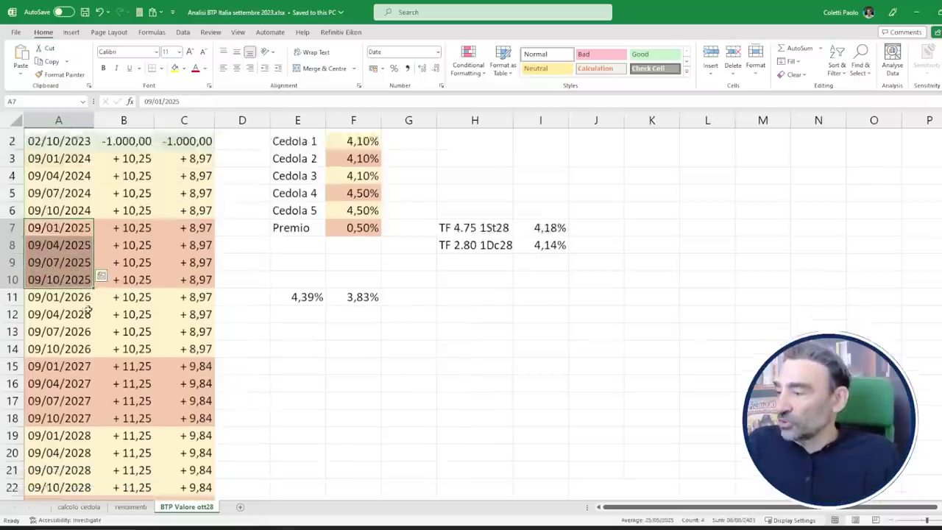
{"action": "left_click_drag", "start_coordinate": [59, 277], "coordinate": [65, 329]}
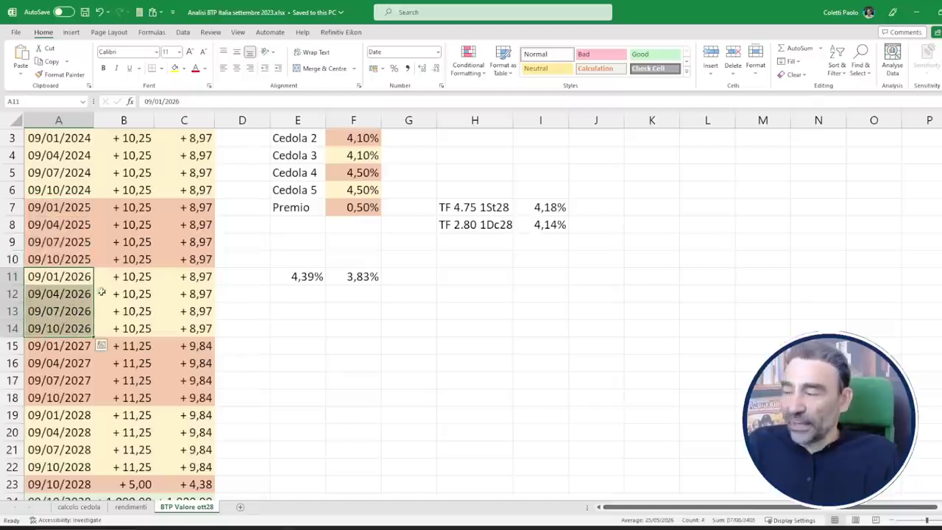
{"action": "scroll", "coordinate": [109, 295], "scroll_direction": "down", "scroll_amount": 1}
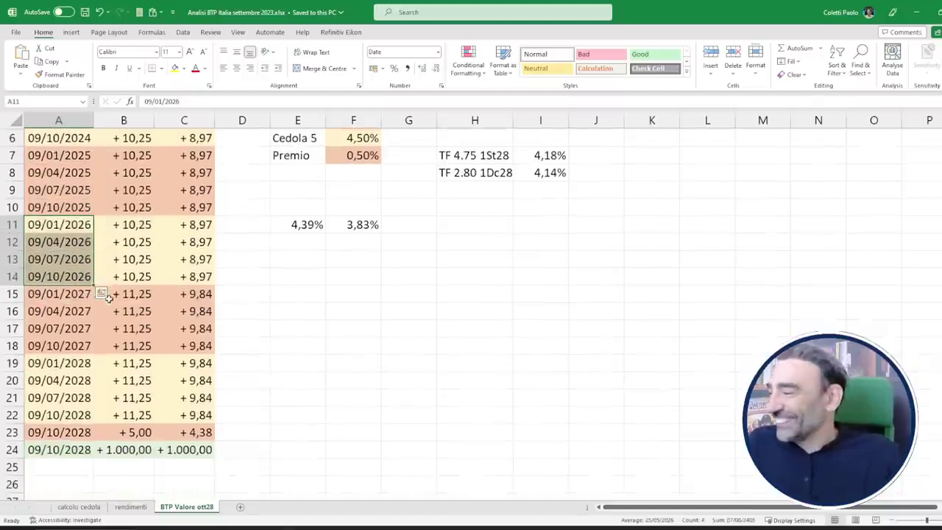
{"action": "left_click_drag", "start_coordinate": [71, 292], "coordinate": [65, 349]}
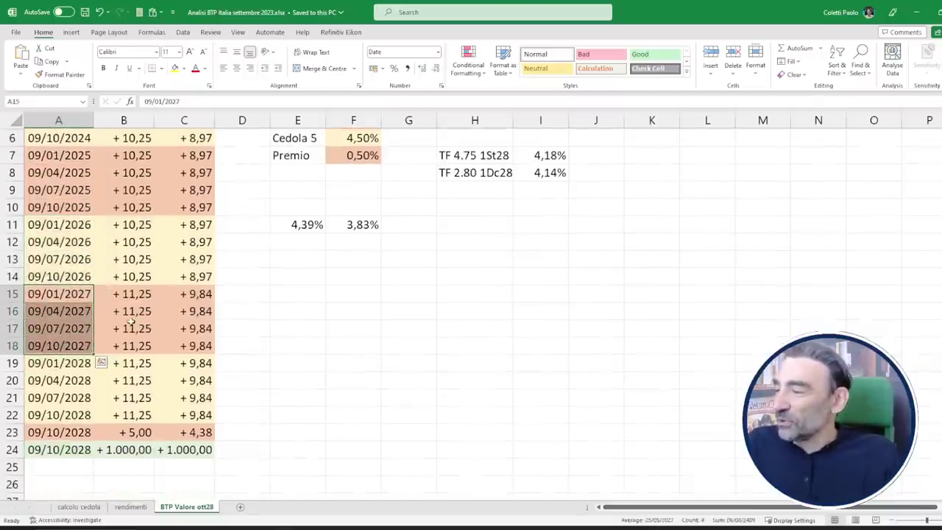
{"action": "left_click_drag", "start_coordinate": [136, 297], "coordinate": [139, 354]}
{"action": "left_click_drag", "start_coordinate": [193, 294], "coordinate": [188, 415]}
Step: Check the 09/10/2028 final date, the loyalty premium formulas in B23 and C23, and the 1000 redemption
{"action": "scroll", "coordinate": [149, 390], "scroll_direction": "down", "scroll_amount": 1}
{"action": "scroll", "coordinate": [150, 391], "scroll_direction": "down", "scroll_amount": 1}
{"action": "left_click", "coordinate": [58, 380]}
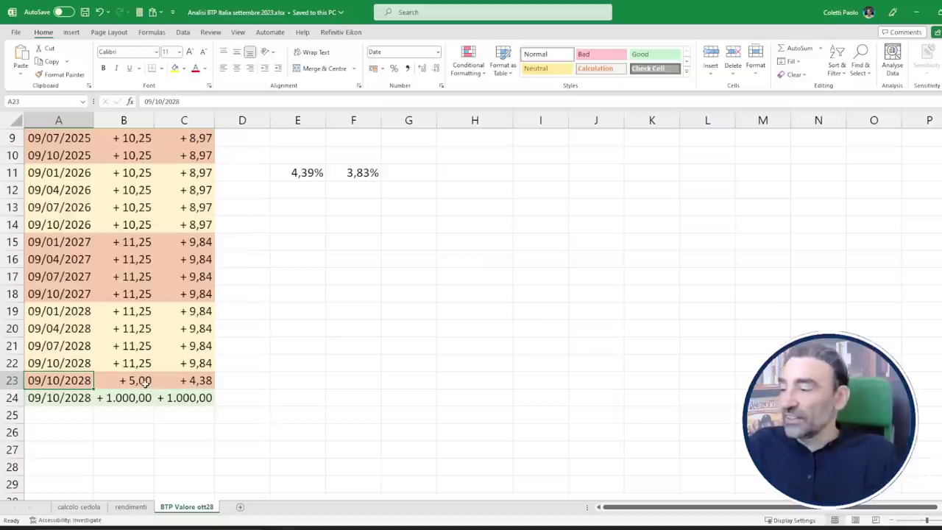
{"action": "left_click", "coordinate": [145, 381]}
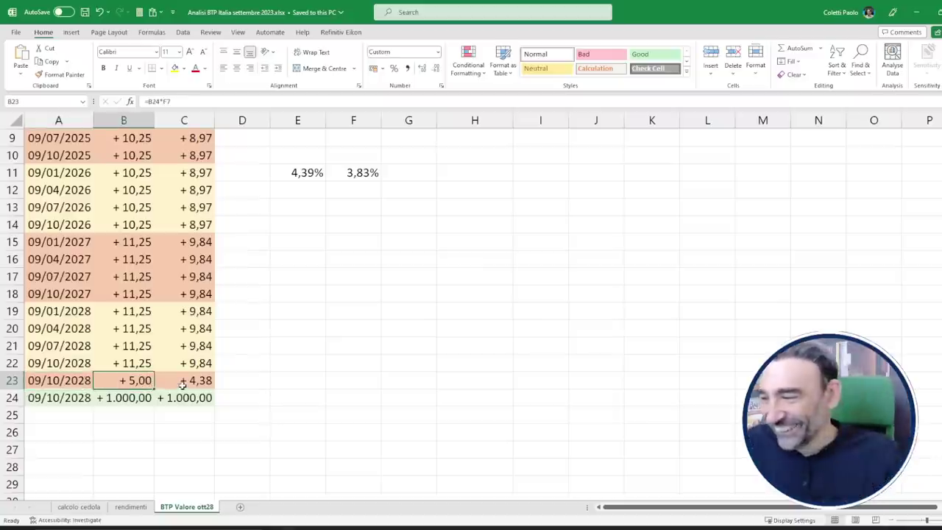
{"action": "left_click", "coordinate": [183, 383]}
{"action": "left_click", "coordinate": [175, 397]}
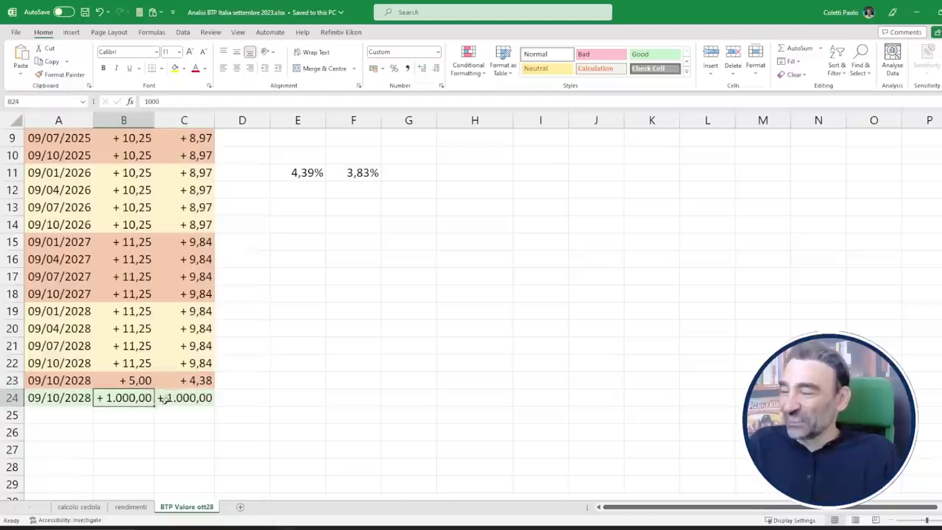
{"action": "scroll", "coordinate": [177, 399], "scroll_direction": "up", "scroll_amount": 3}
Step: Inspect the 4,39% gross XIRR formula in E11 and compare it with the 3,83% net yield
{"action": "left_click", "coordinate": [307, 331]}
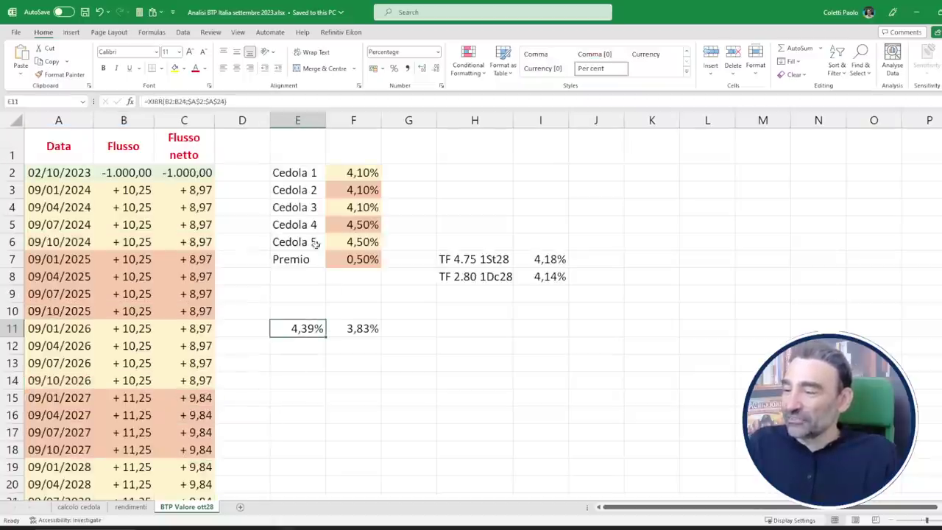
{"action": "double_click", "coordinate": [297, 328]}
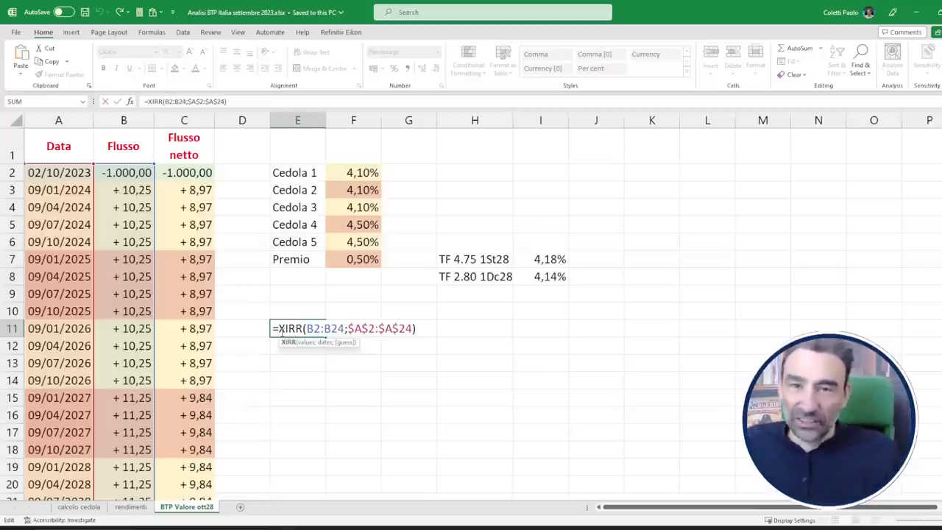
{"action": "key", "text": "Return"}
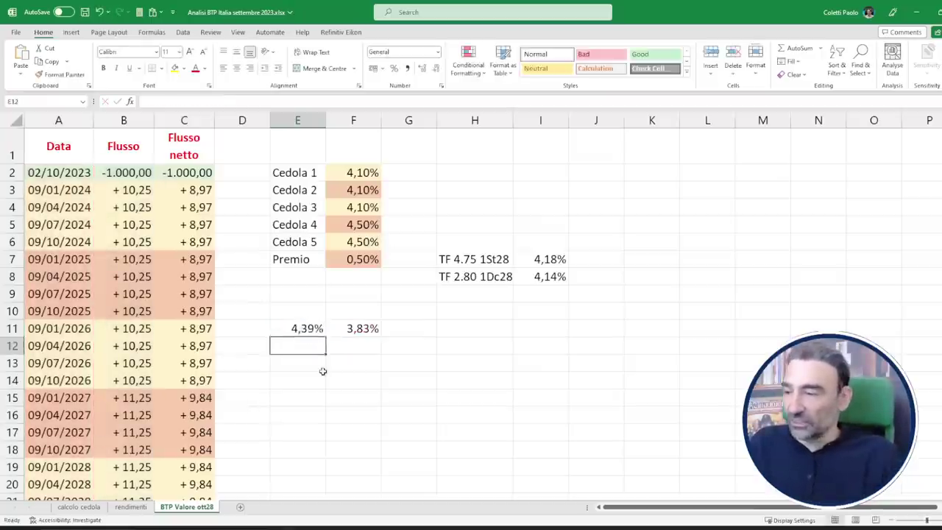
{"action": "key", "text": "Up"}
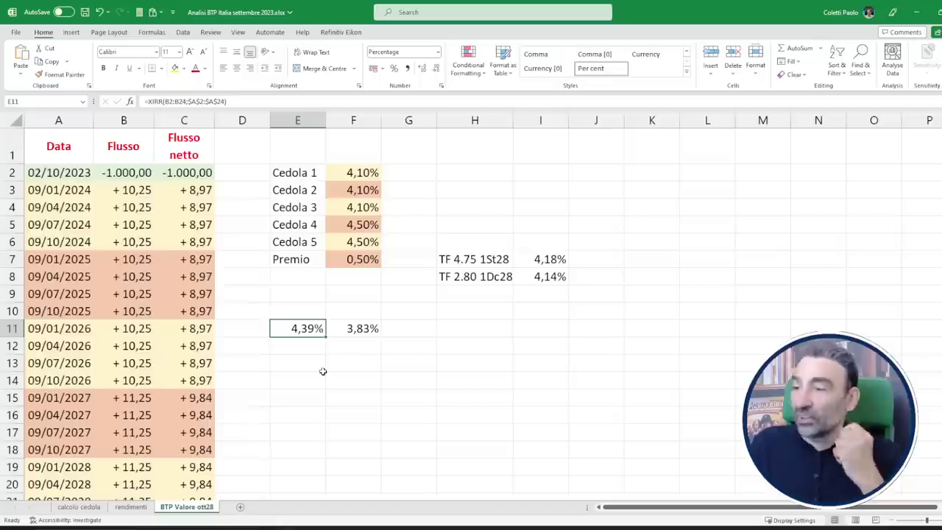
{"action": "left_click", "coordinate": [372, 329]}
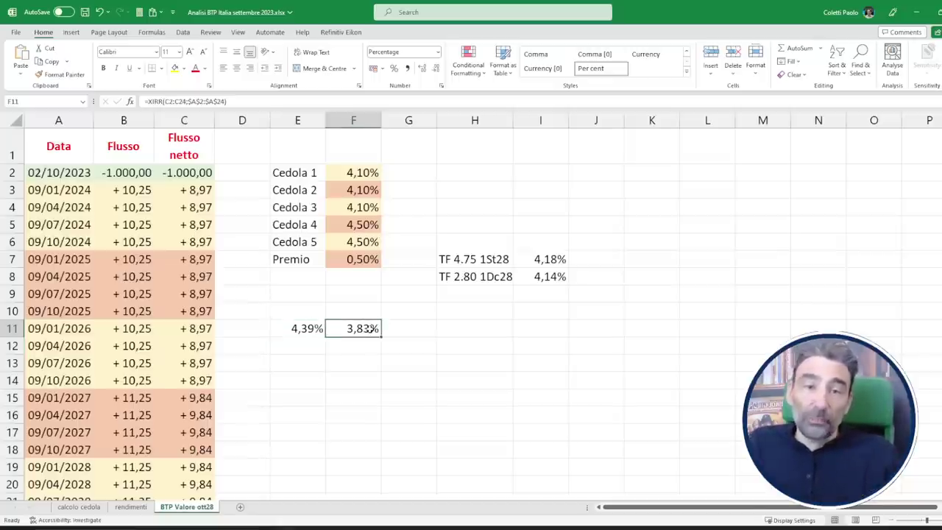
{"action": "left_click", "coordinate": [316, 328]}
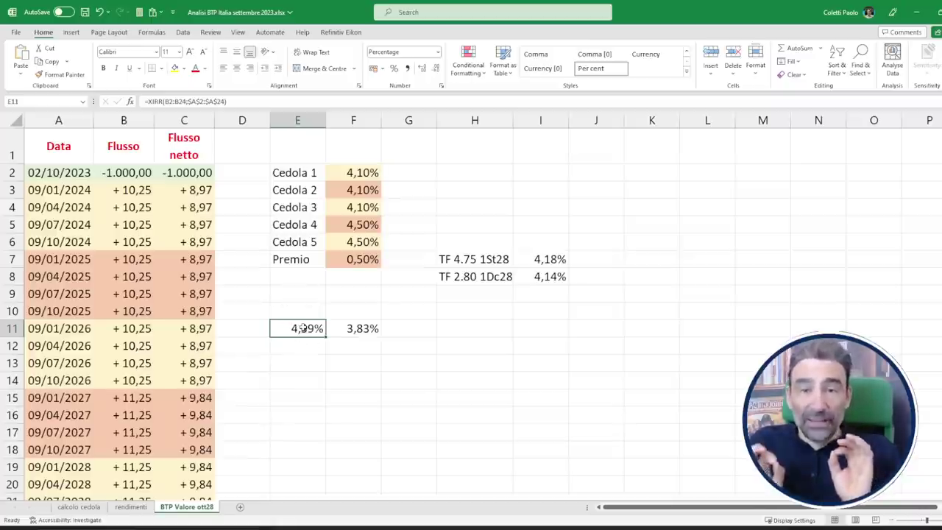
Step: Review how the net flow is calculated and the ranges behind the 3,83% net XIRR
{"action": "left_click", "coordinate": [177, 209]}
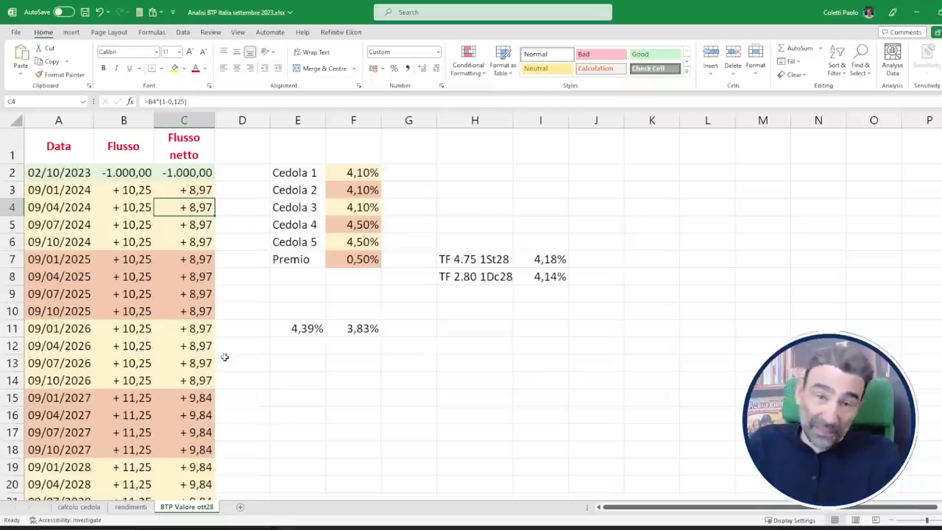
{"action": "left_click", "coordinate": [375, 328]}
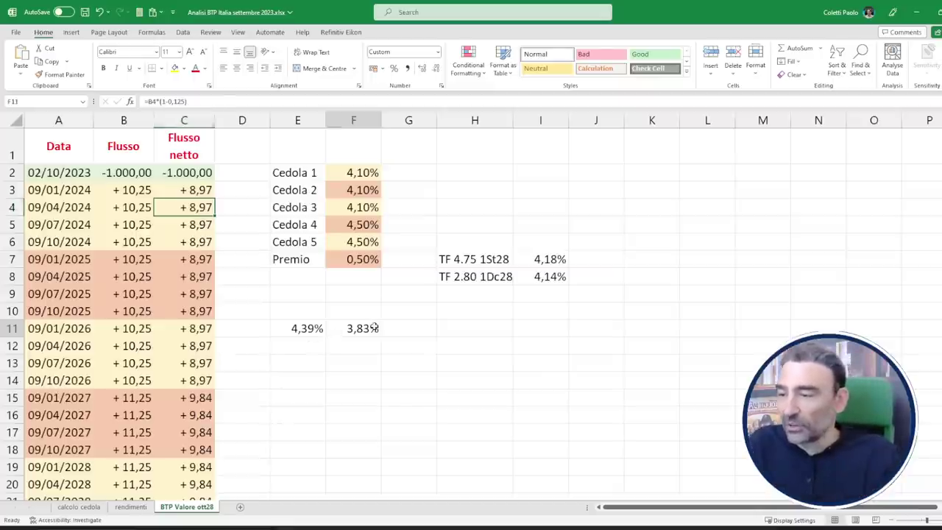
{"action": "left_click", "coordinate": [240, 104]}
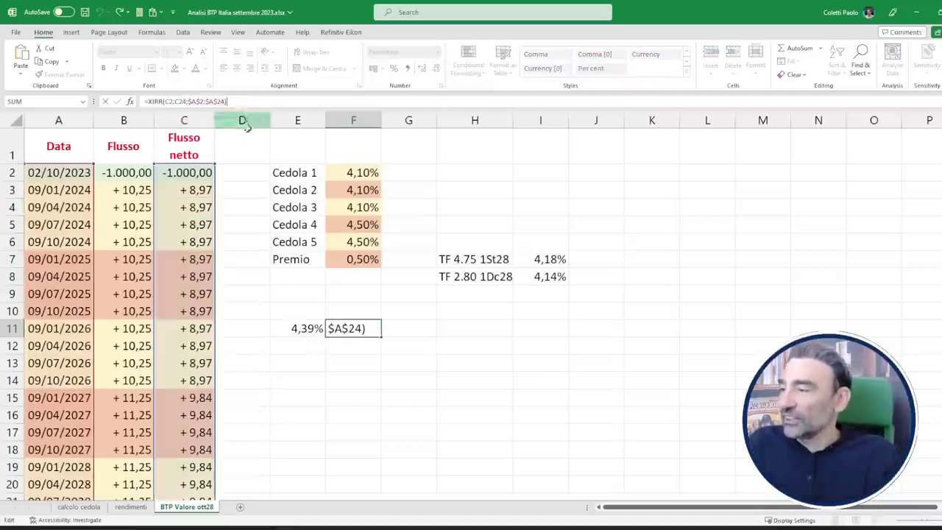
{"action": "key", "text": "Return"}
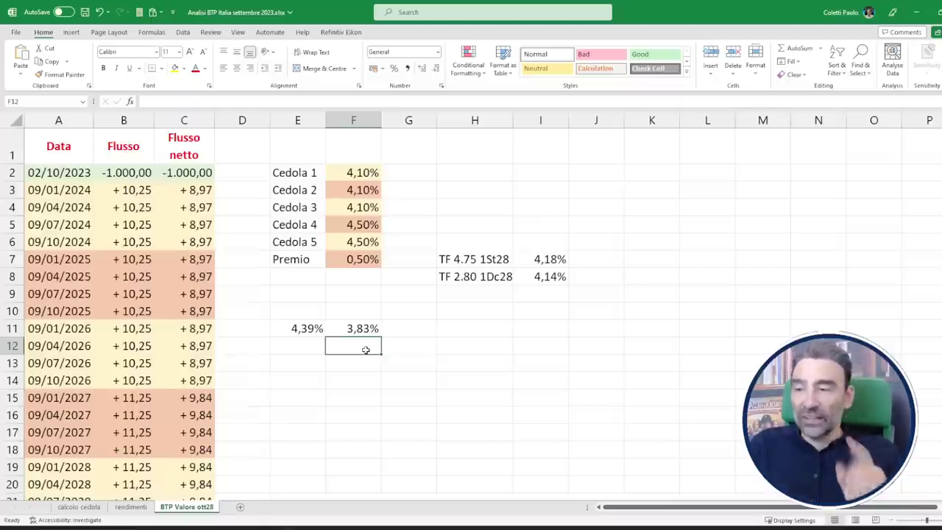
Step: Look up TF 4.75 1St28 on Borsa Italiana and confirm its 4.18 gross yield against the workbook's 4,18%
{"action": "left_click", "coordinate": [482, 260]}
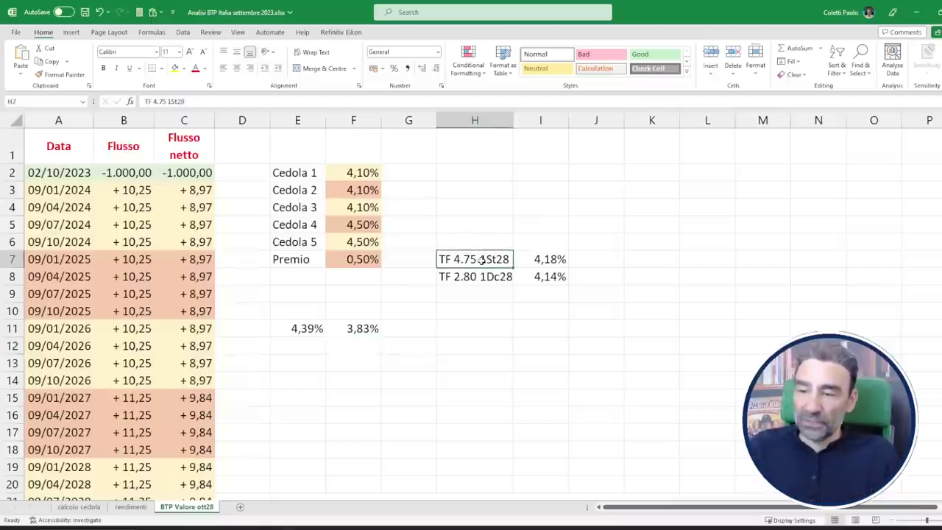
{"action": "key", "text": "alt+Tab"}
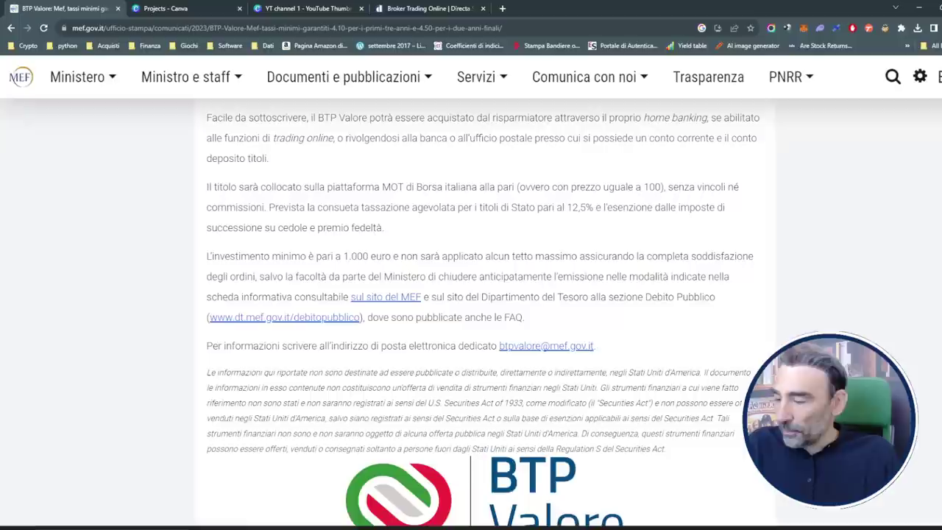
{"action": "left_click", "coordinate": [502, 8]}
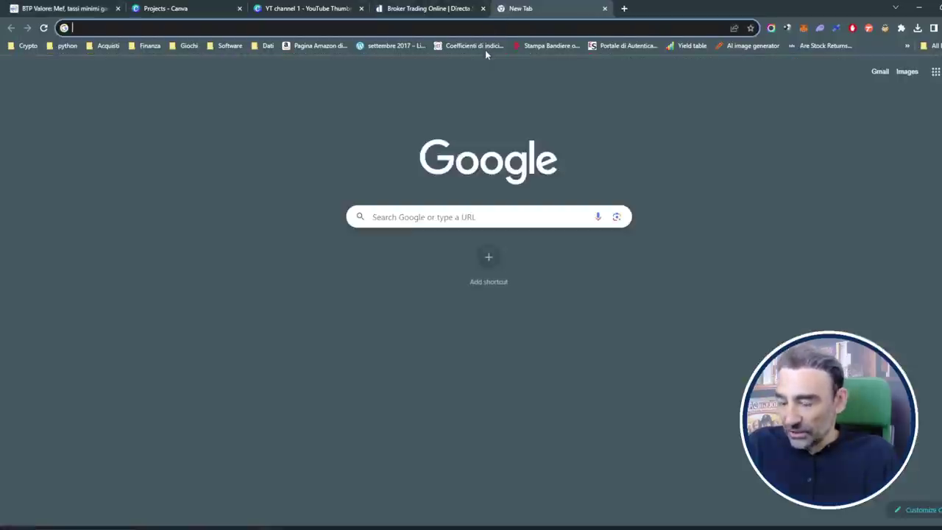
{"action": "type", "text": "TF 4.75 1St28"}
{"action": "key", "text": "Return"}
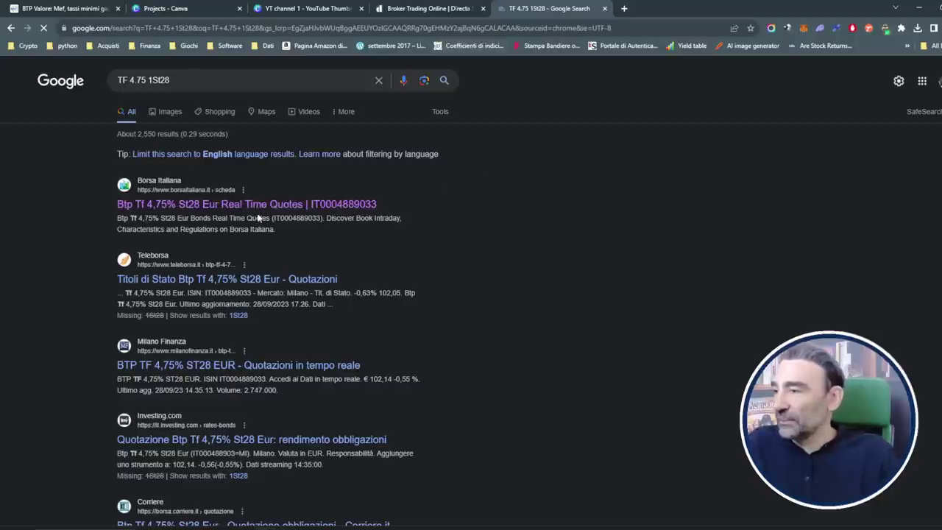
{"action": "left_click", "coordinate": [261, 210]}
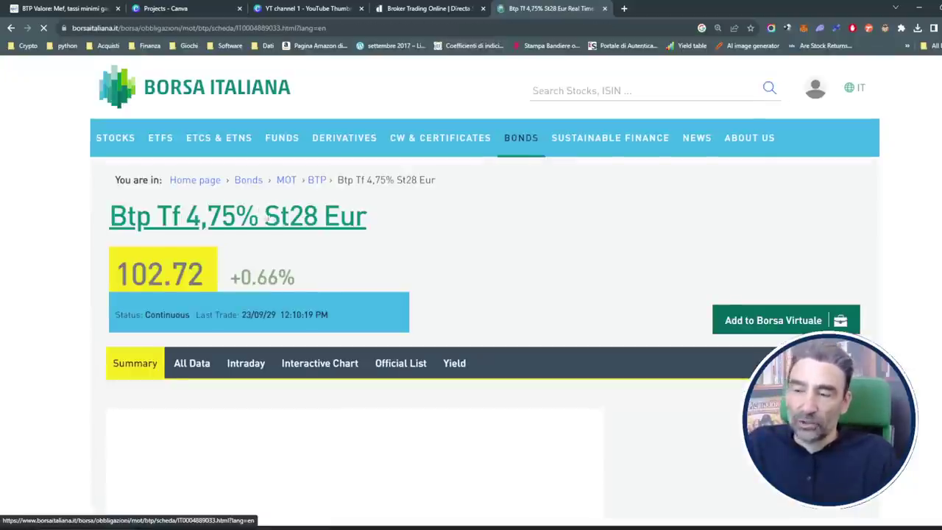
{"action": "scroll", "coordinate": [328, 249], "scroll_direction": "down", "scroll_amount": 1}
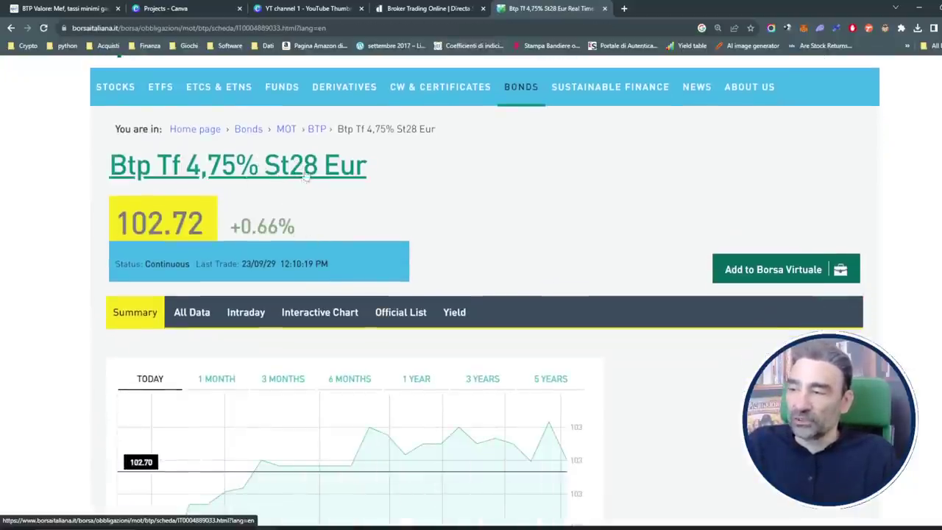
{"action": "scroll", "coordinate": [324, 190], "scroll_direction": "down", "scroll_amount": 9}
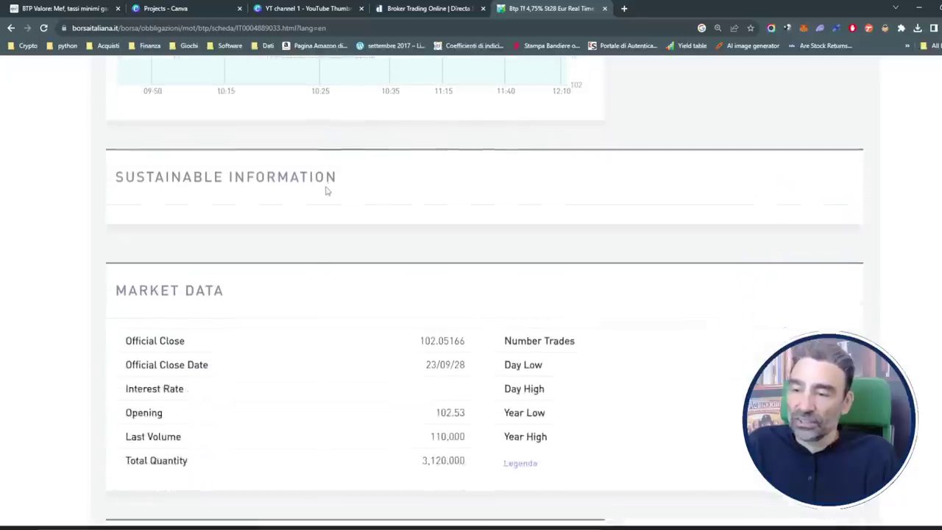
{"action": "scroll", "coordinate": [351, 193], "scroll_direction": "down", "scroll_amount": 1}
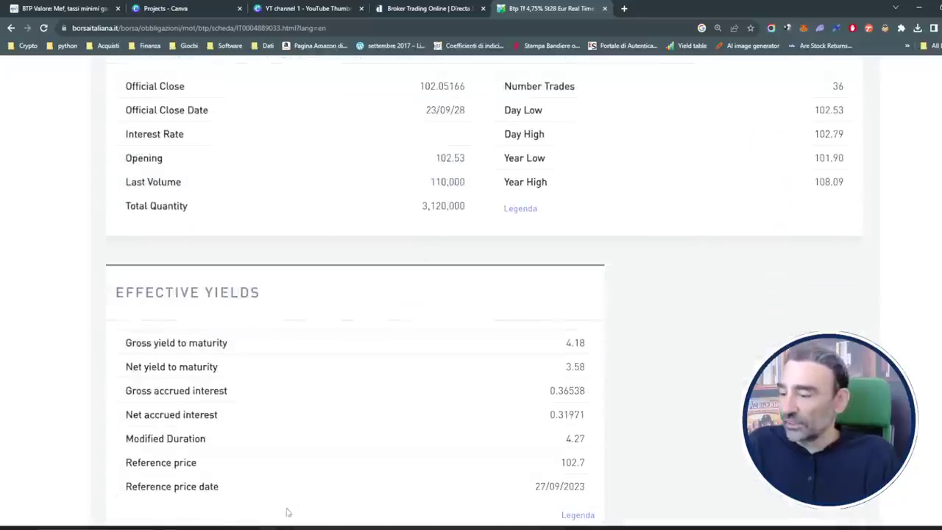
{"action": "key", "text": "alt+Tab"}
{"action": "left_click", "coordinate": [543, 261]}
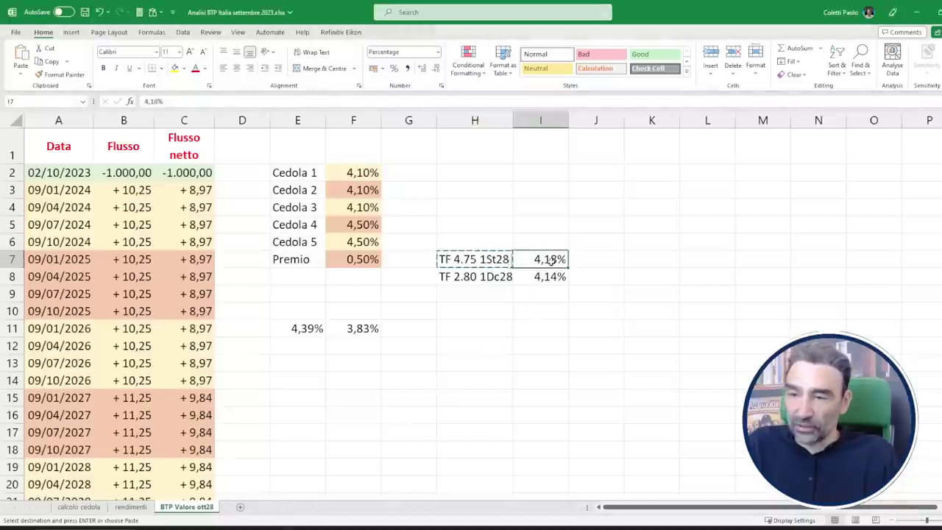
Step: Copy TF 2.80 1Dc28 from H8, search it, and confirm the Borsa Italiana 4.14 gross yield to maturity
{"action": "key", "text": "Escape"}
{"action": "left_click", "coordinate": [478, 276]}
{"action": "key", "text": "ctrl+c"}
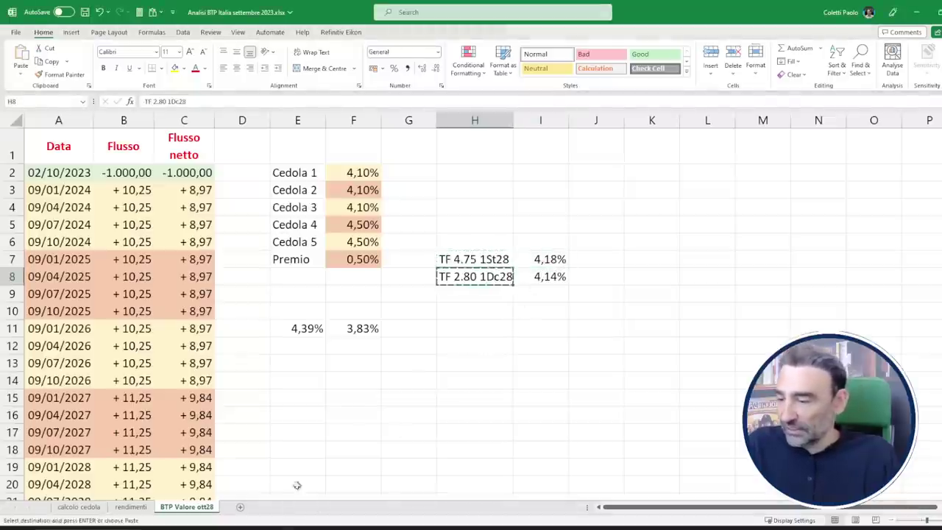
{"action": "key", "text": "alt+Tab"}
{"action": "left_click", "coordinate": [270, 30]}
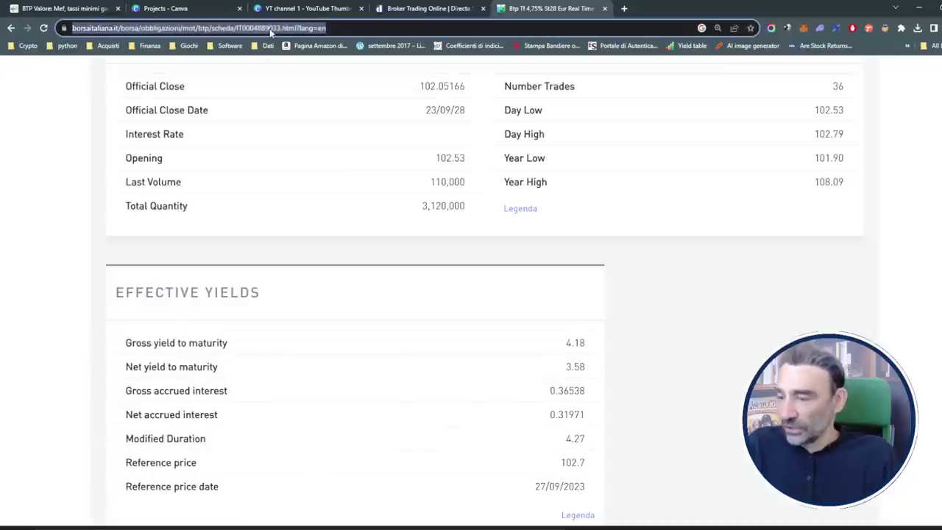
{"action": "key", "text": "ctrl+v"}
{"action": "key", "text": "Return"}
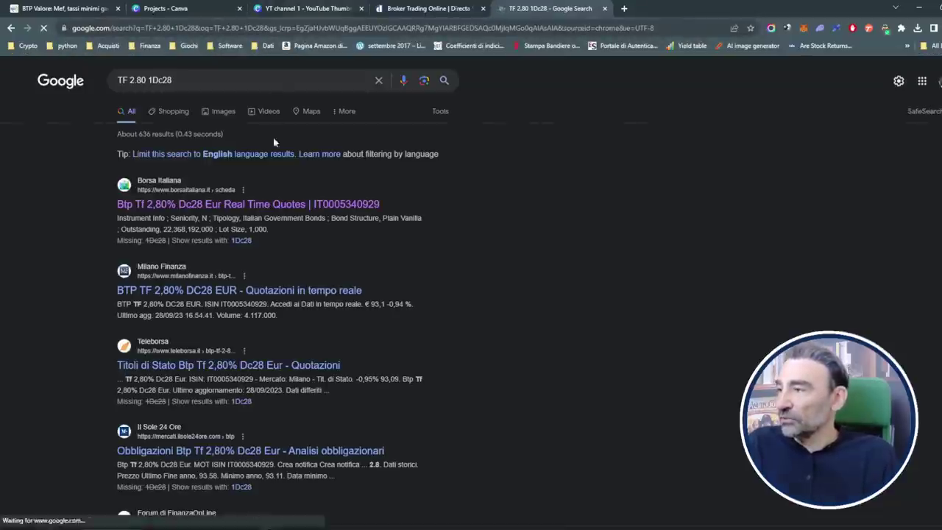
{"action": "left_click", "coordinate": [277, 212]}
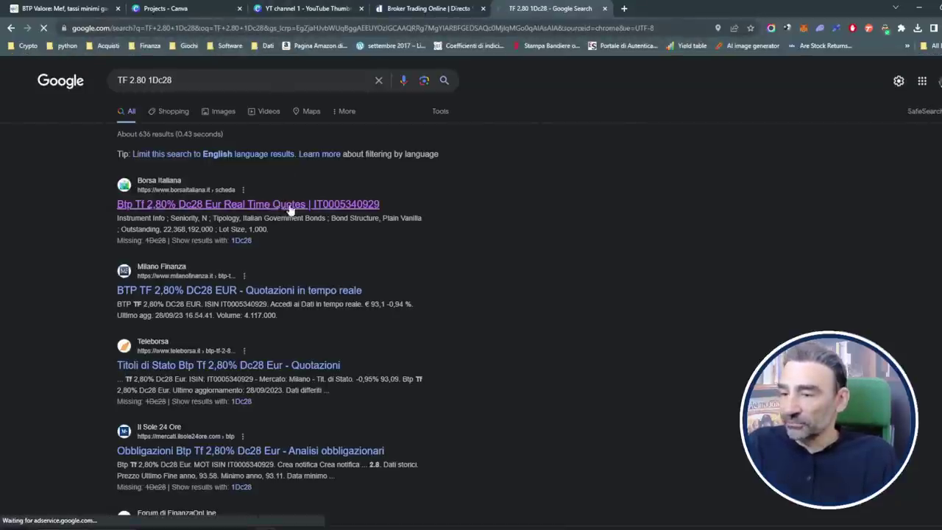
{"action": "scroll", "coordinate": [413, 251], "scroll_direction": "down", "scroll_amount": 10}
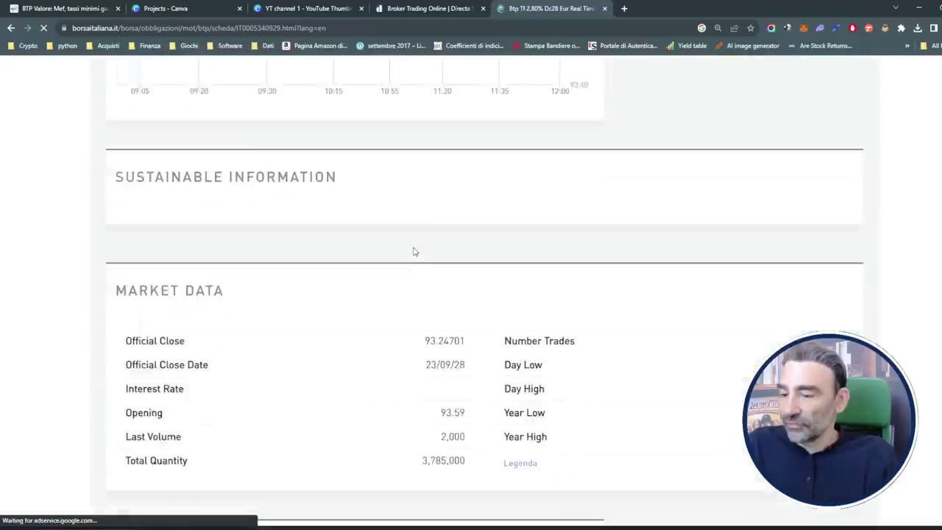
{"action": "scroll", "coordinate": [413, 252], "scroll_direction": "down", "scroll_amount": 2}
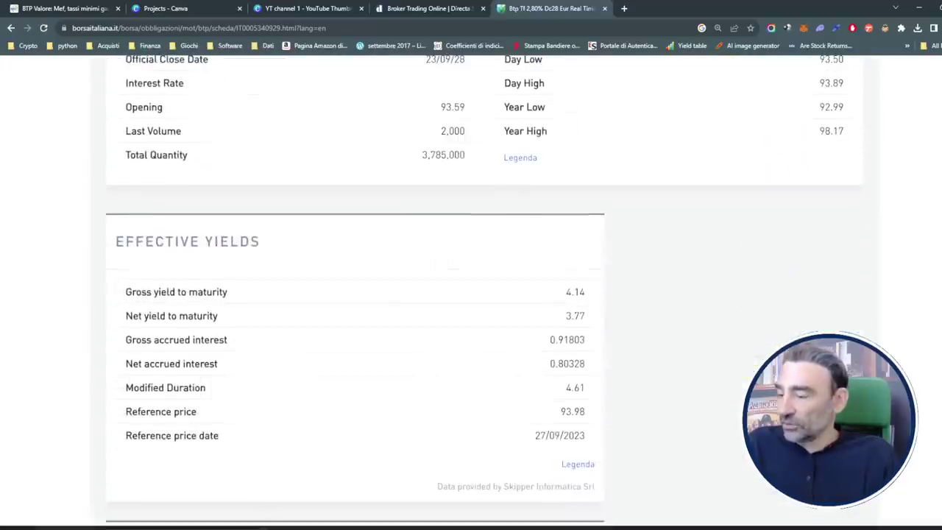
{"action": "key", "text": "alt+Tab"}
Step: Compare the 4,18% and 4,14% bond yields in I7:I8 with the 4,39% gross XIRR and 0,50% Premio
{"action": "left_click", "coordinate": [543, 276]}
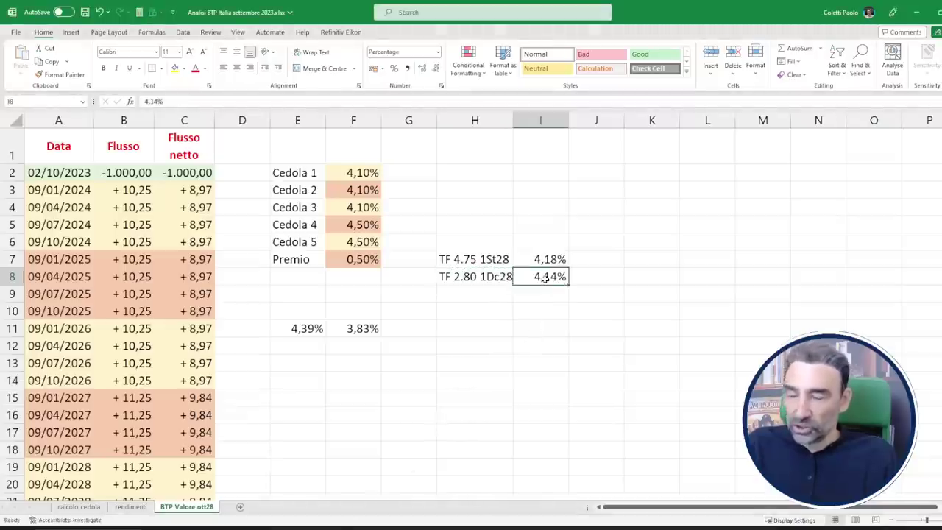
{"action": "left_click", "coordinate": [494, 295]}
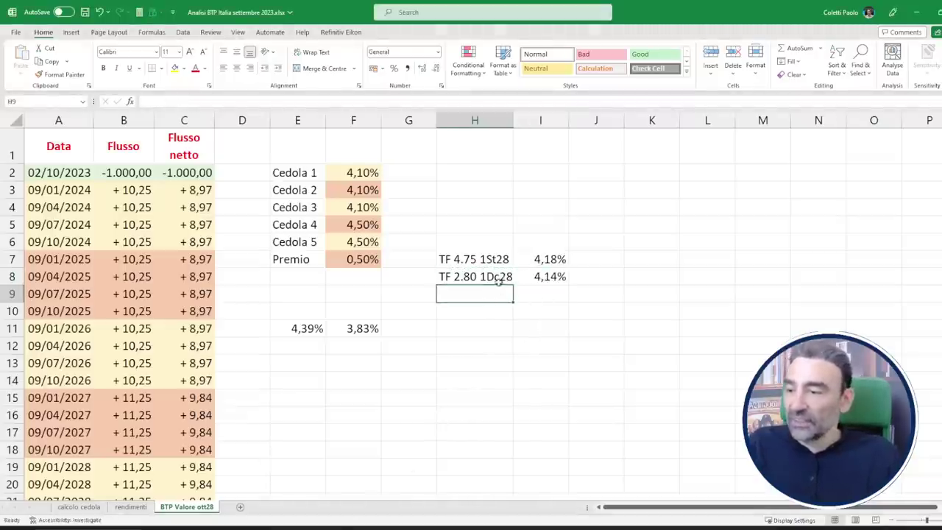
{"action": "left_click_drag", "start_coordinate": [545, 259], "coordinate": [549, 278]}
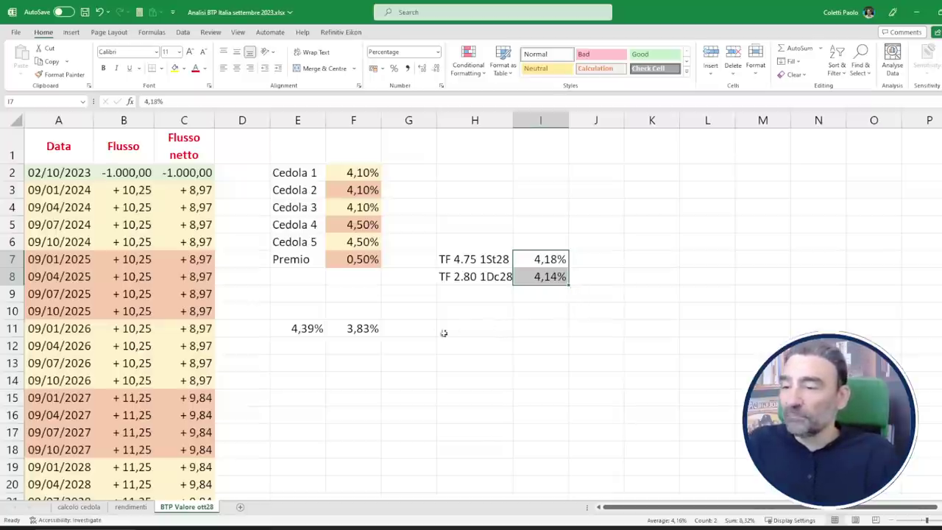
{"action": "left_click", "coordinate": [285, 328]}
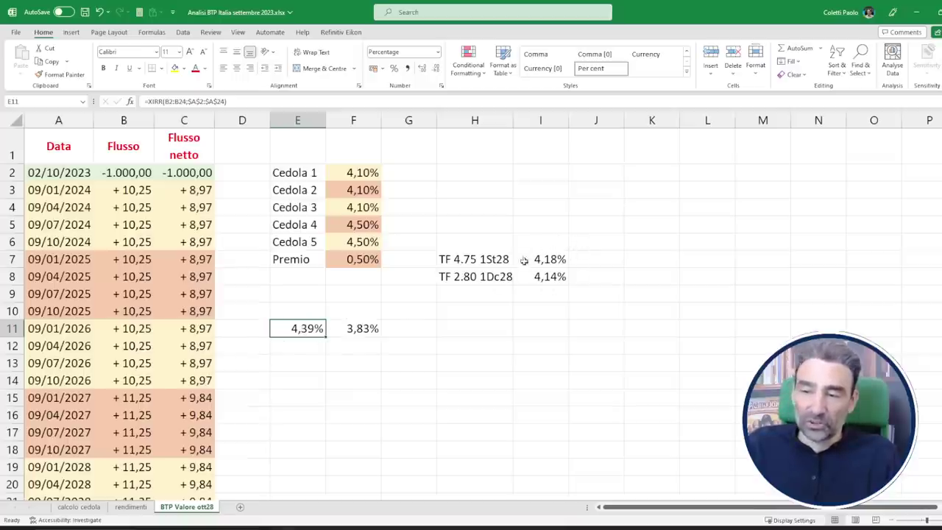
{"action": "left_click", "coordinate": [372, 259]}
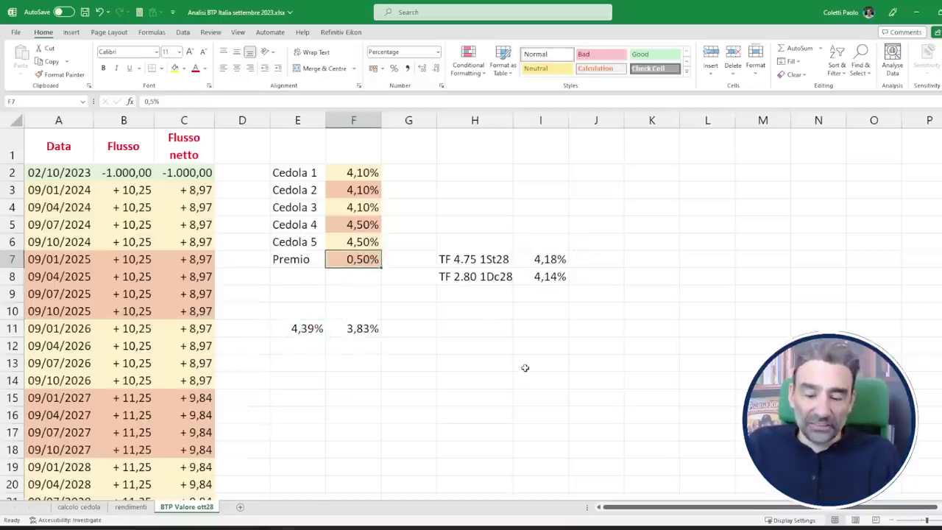
Step: Try a 0 Premio against the 4,10%–4,50% coupon rates, then restore the 0,50% premium
{"action": "type", "text": "0"}
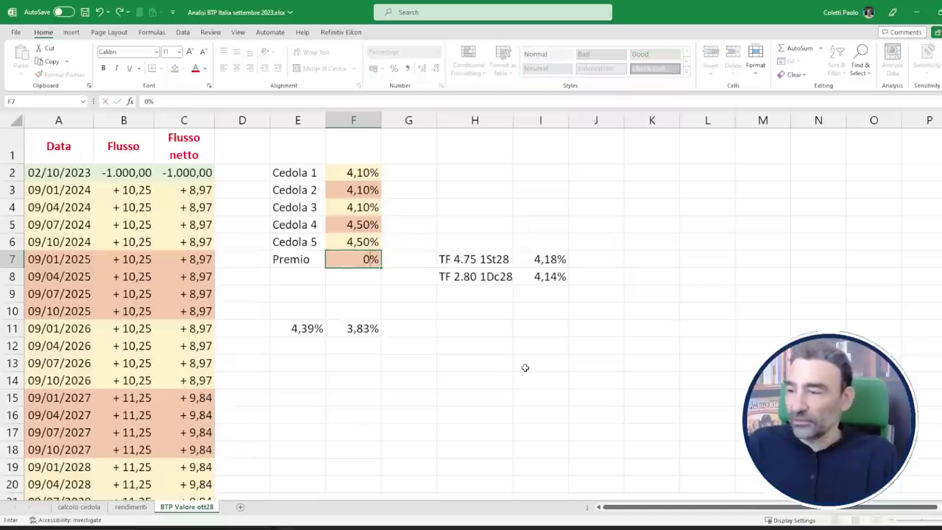
{"action": "key", "text": "Return"}
{"action": "key", "text": "Up"}
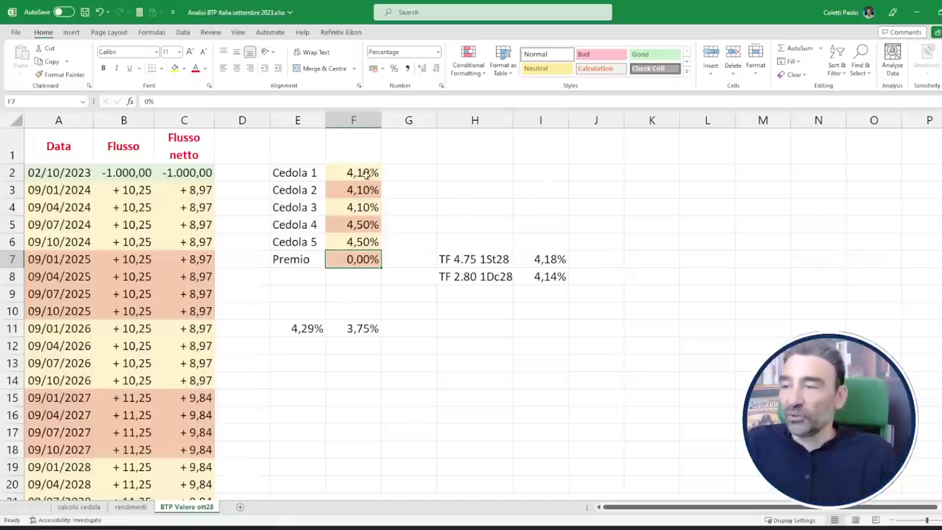
{"action": "left_click_drag", "start_coordinate": [366, 173], "coordinate": [362, 242]}
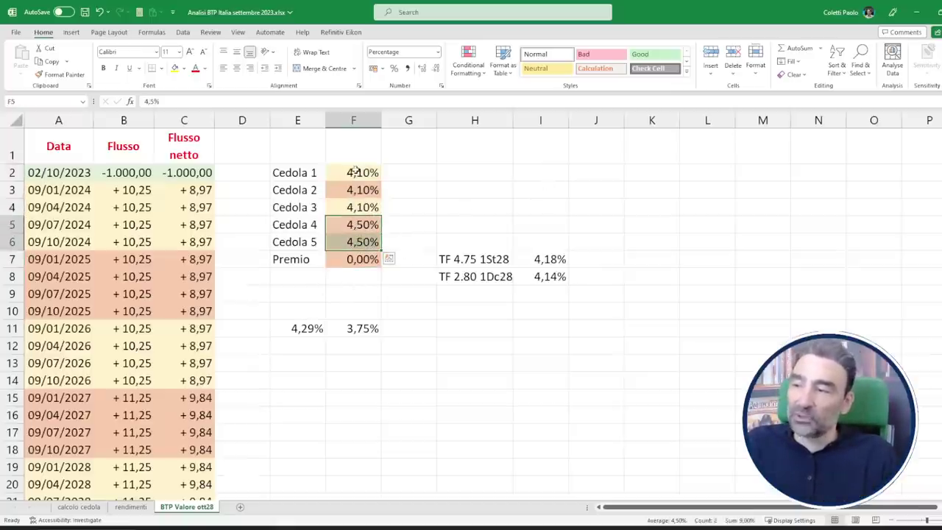
{"action": "left_click_drag", "start_coordinate": [359, 174], "coordinate": [356, 207]}
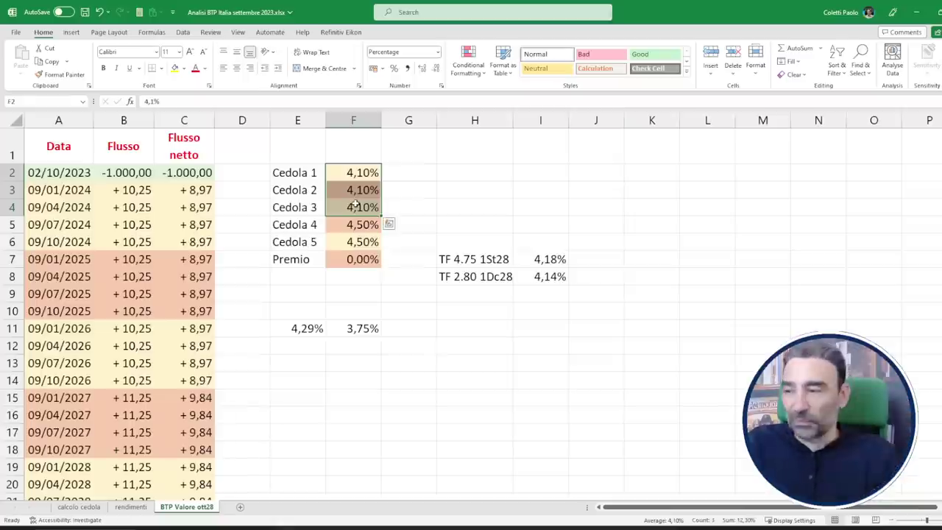
{"action": "key", "text": "ctrl+z"}
{"action": "key", "text": "ctrl+y"}
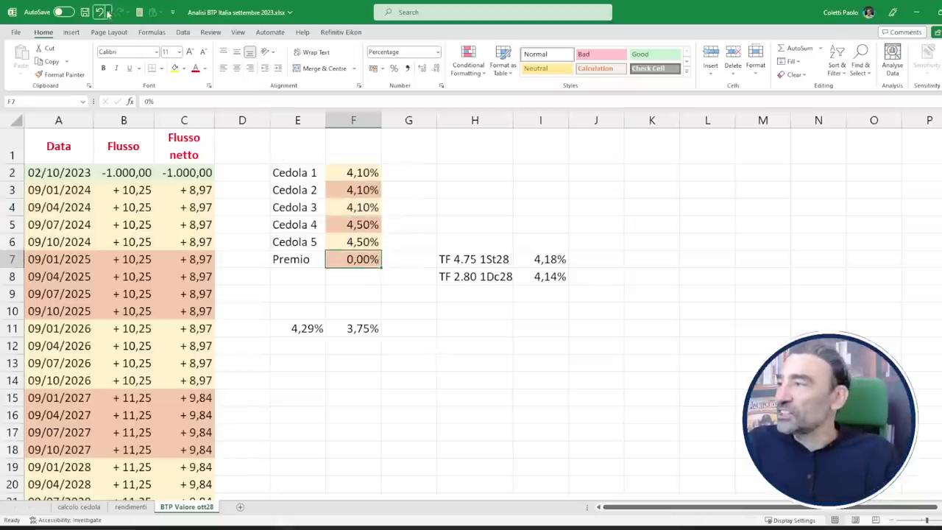
{"action": "left_click", "coordinate": [102, 12]}
{"action": "left_click", "coordinate": [396, 289]}
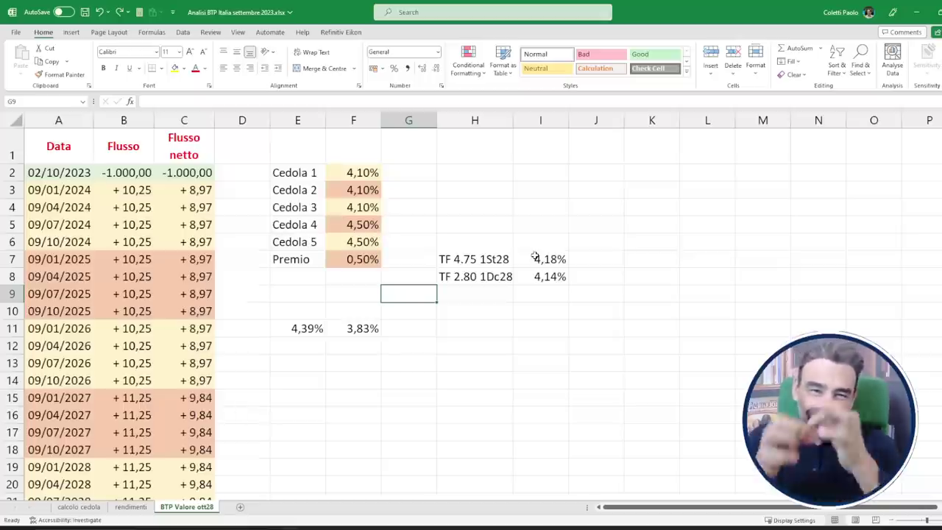
Step: Inspect the gross XIRR formula in E11, the net yield formula in F11 and the B2 outlay
{"action": "left_click", "coordinate": [307, 331]}
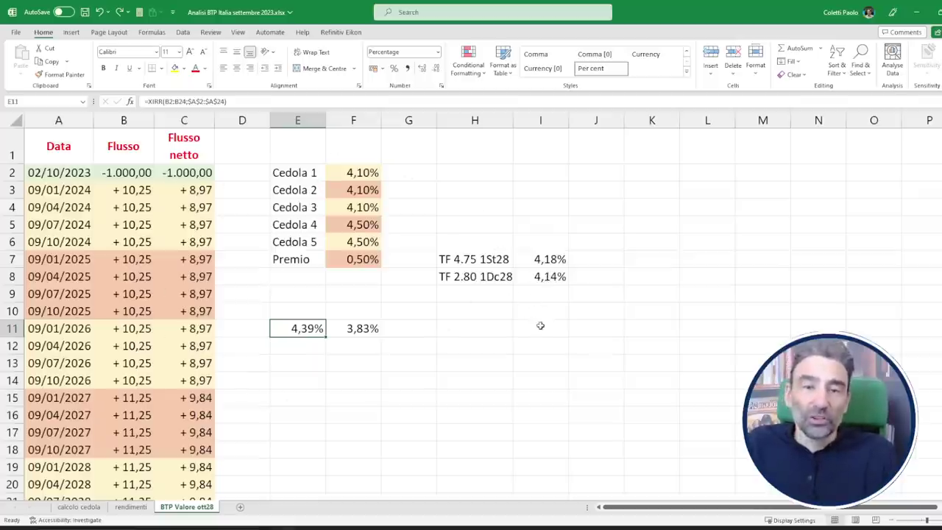
{"action": "left_click", "coordinate": [539, 327]}
{"action": "left_click", "coordinate": [442, 328]}
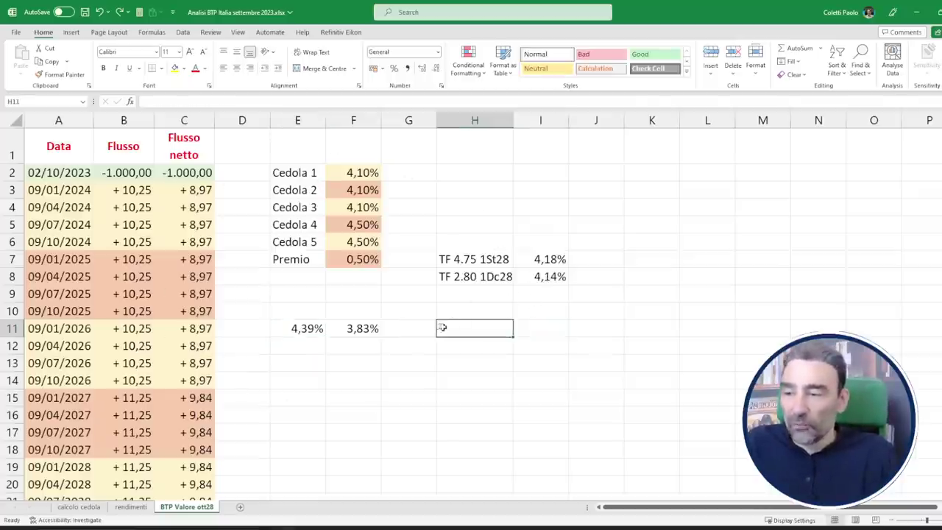
{"action": "left_click", "coordinate": [303, 330]}
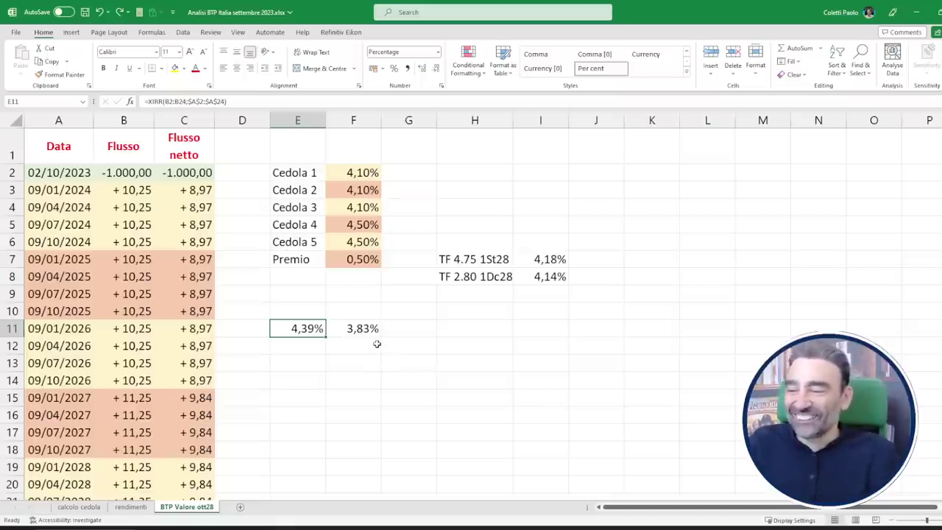
{"action": "left_click", "coordinate": [364, 329]}
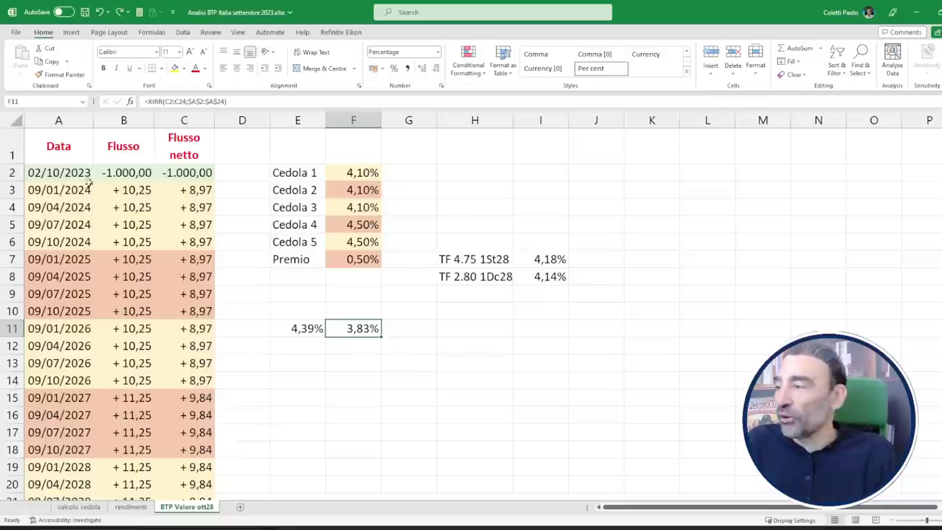
{"action": "left_click", "coordinate": [107, 177]}
{"action": "left_click", "coordinate": [366, 351]}
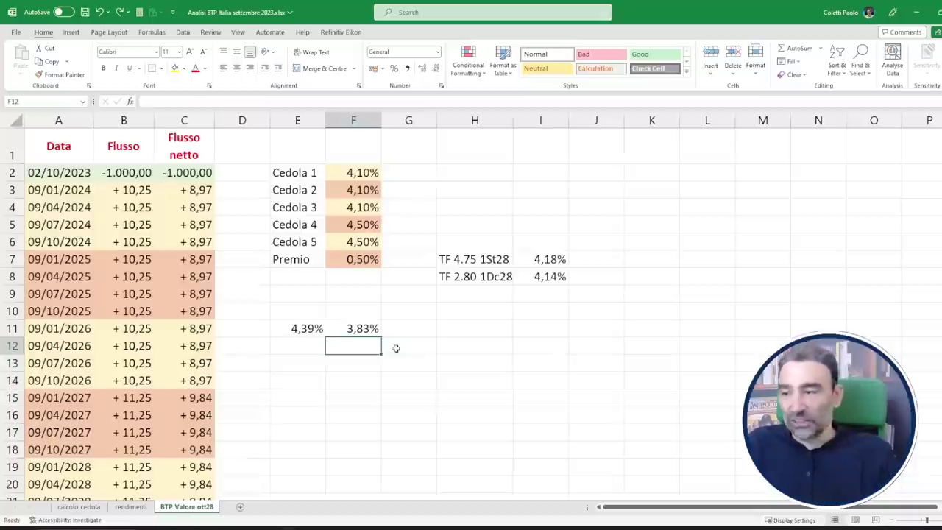
{"action": "left_click", "coordinate": [396, 348]}
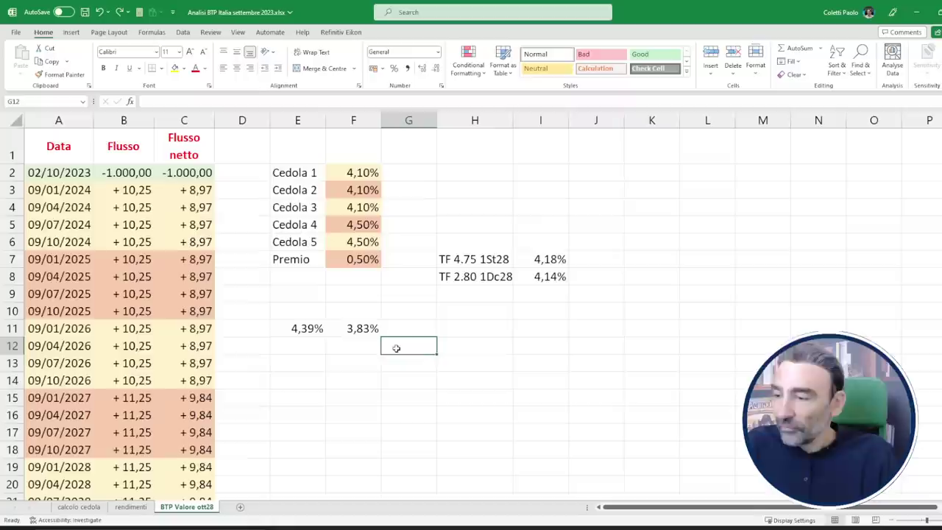
Step: Compare the gross yield with the TF bond yields in I7:I8, then return to the Borsa Italiana page
{"action": "left_click", "coordinate": [320, 329]}
{"action": "left_click", "coordinate": [556, 259]}
{"action": "left_click_drag", "start_coordinate": [563, 257], "coordinate": [552, 277]}
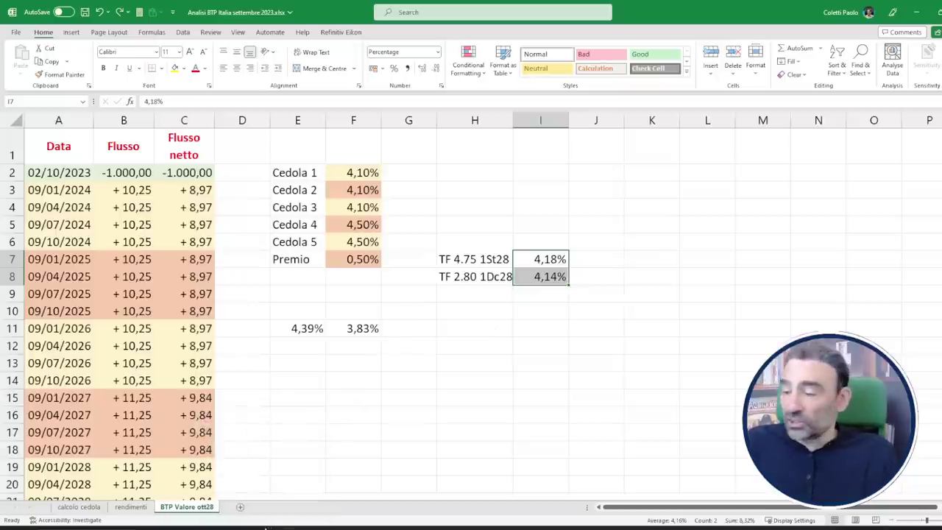
{"action": "left_click", "coordinate": [266, 527]}
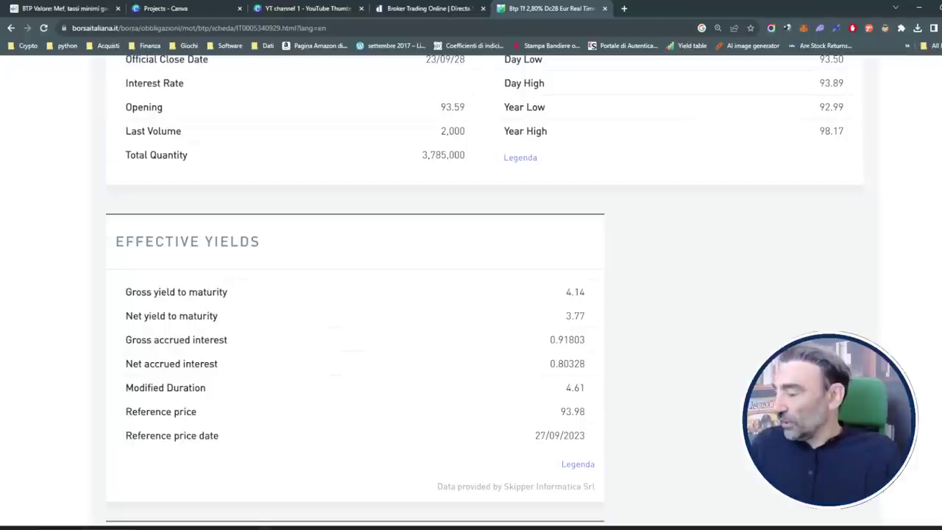
Step: Log in to Directa's Libera trading platform and enter the OTP unlock code
{"action": "left_click", "coordinate": [427, 8]}
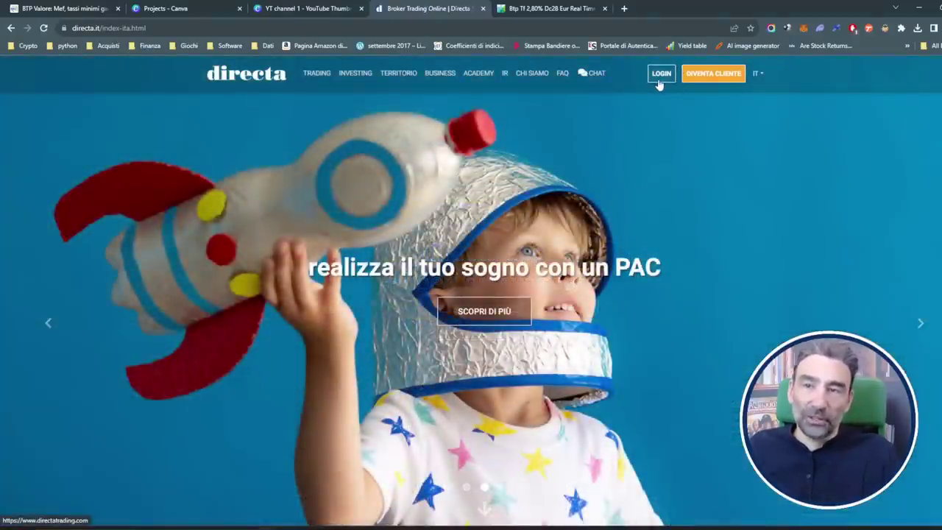
{"action": "left_click", "coordinate": [660, 80]}
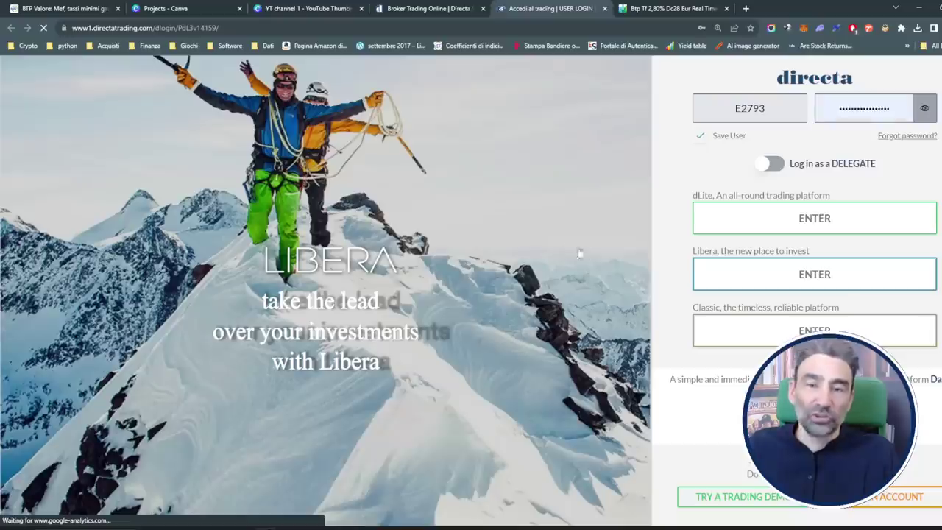
{"action": "left_click", "coordinate": [783, 271]}
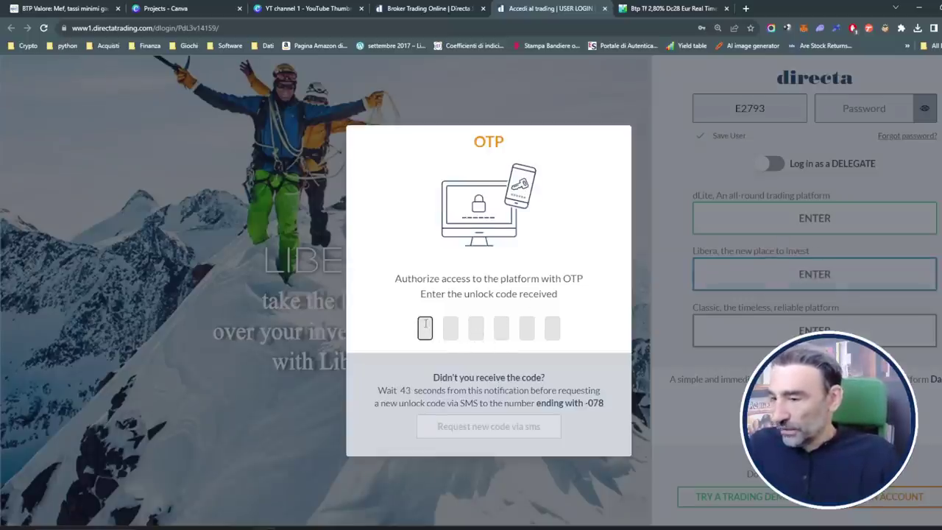
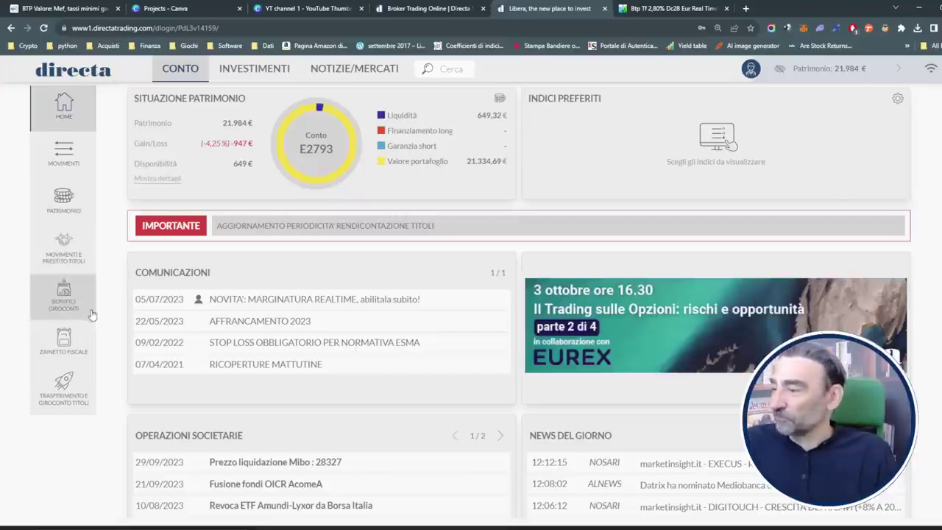
Step: Search 'btp valore' and open the BTP VALORE GN27 EUR instrument details
{"action": "left_click", "coordinate": [445, 70]}
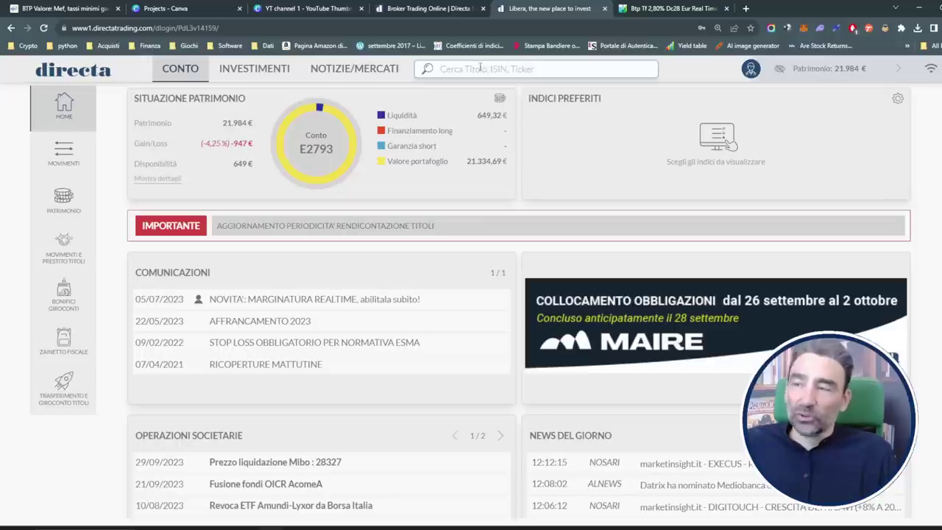
{"action": "type", "text": "btp"}
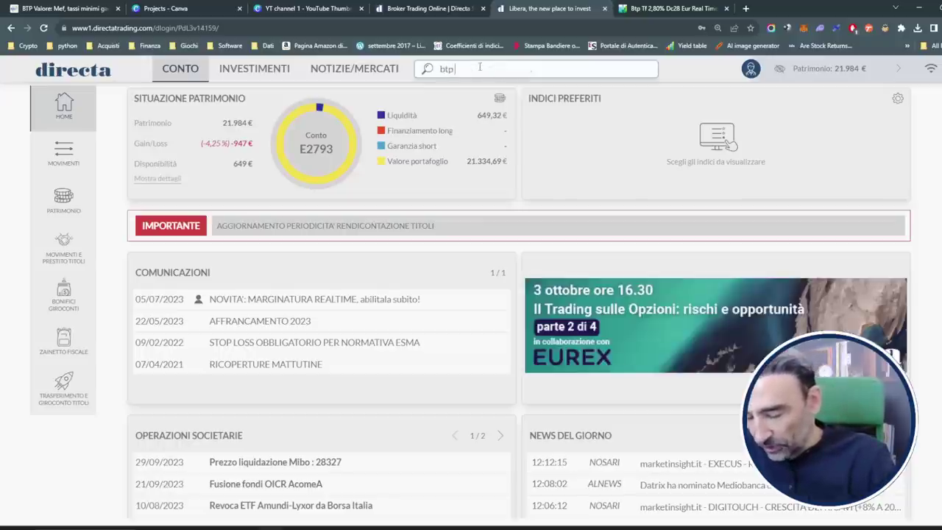
{"action": "type", "text": " valore"}
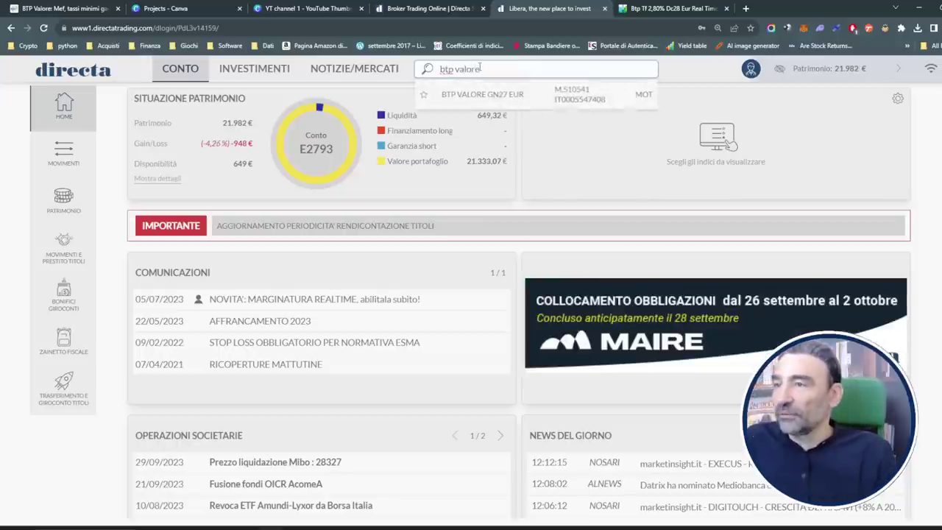
{"action": "left_click", "coordinate": [497, 104]}
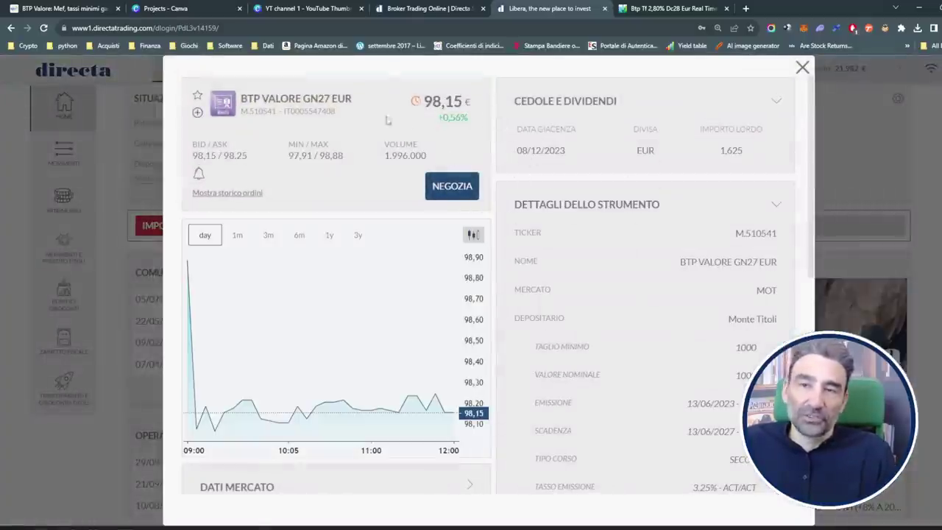
Step: Try limit prices of 98,18 and 100 in the order form, then close it without ordering
{"action": "left_click", "coordinate": [456, 190]}
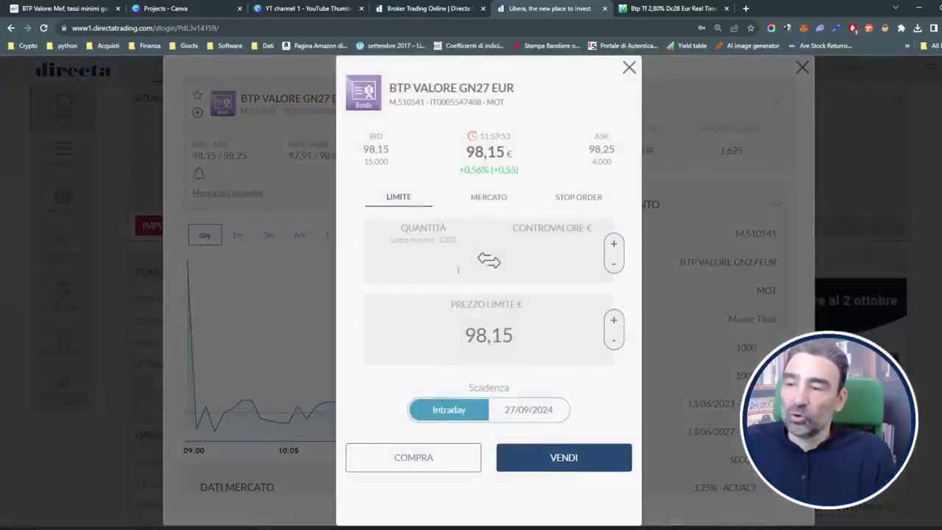
{"action": "left_click_drag", "start_coordinate": [465, 335], "coordinate": [514, 334]}
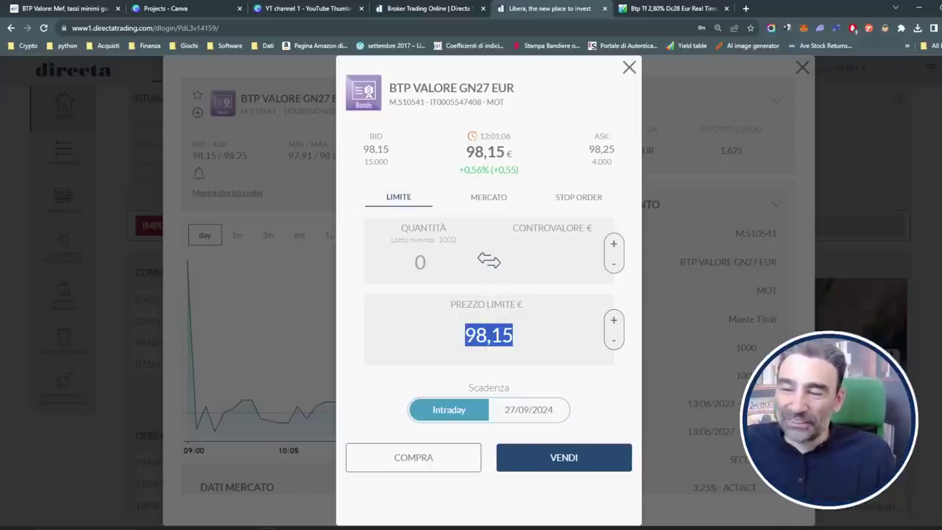
{"action": "left_click", "coordinate": [492, 204]}
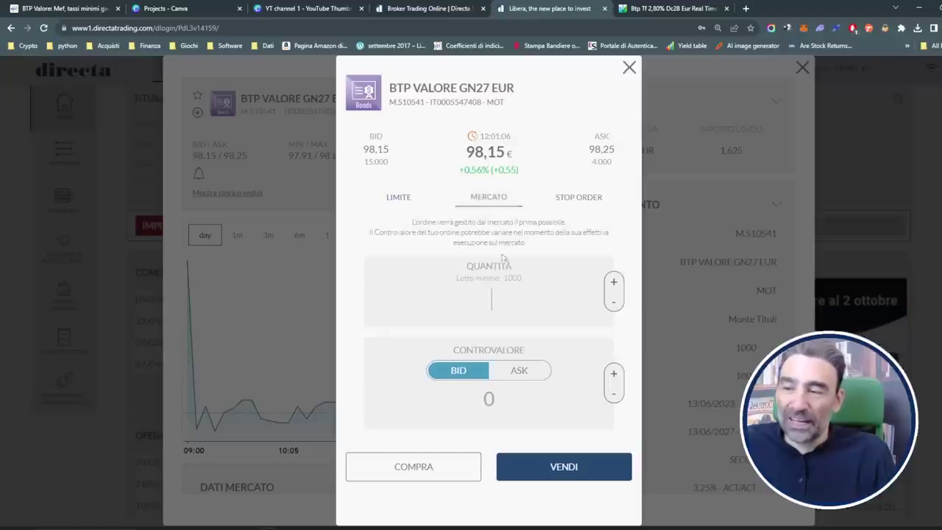
{"action": "left_click", "coordinate": [405, 201]}
{"action": "left_click", "coordinate": [613, 339]}
{"action": "left_click", "coordinate": [613, 339]}
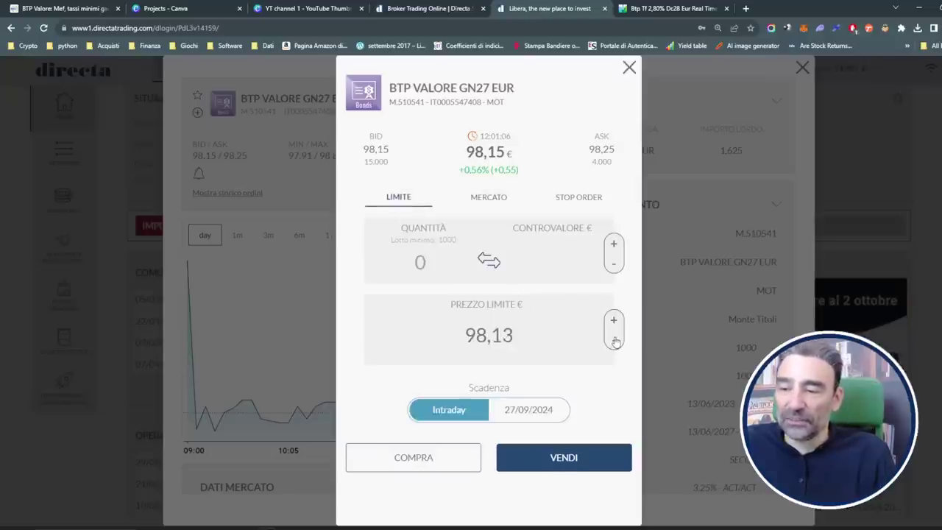
{"action": "left_click", "coordinate": [613, 339]}
{"action": "left_click", "coordinate": [614, 321]}
{"action": "left_click", "coordinate": [613, 321]}
{"action": "left_click", "coordinate": [613, 321]}
{"action": "left_click", "coordinate": [615, 322]}
{"action": "left_click", "coordinate": [615, 322]}
{"action": "left_click", "coordinate": [615, 322]}
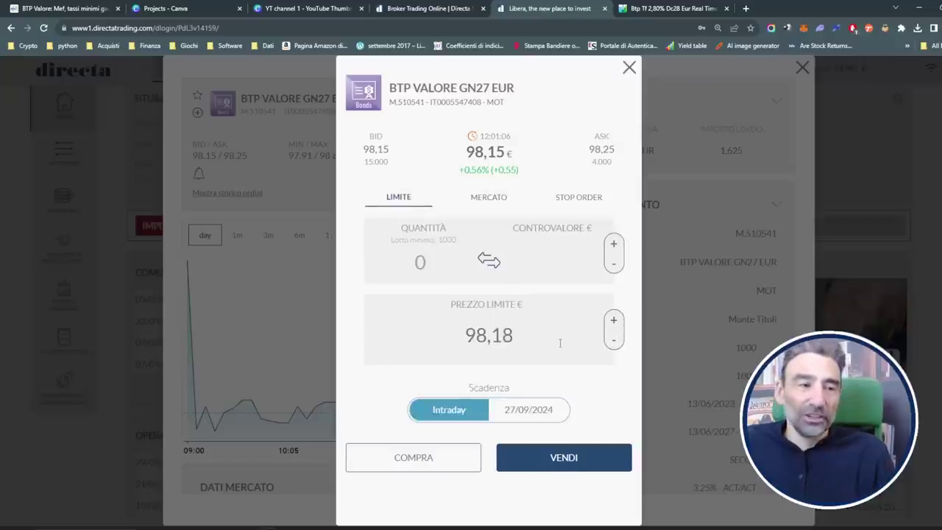
{"action": "left_click_drag", "start_coordinate": [515, 336], "coordinate": [447, 337]}
{"action": "type", "text": "100"}
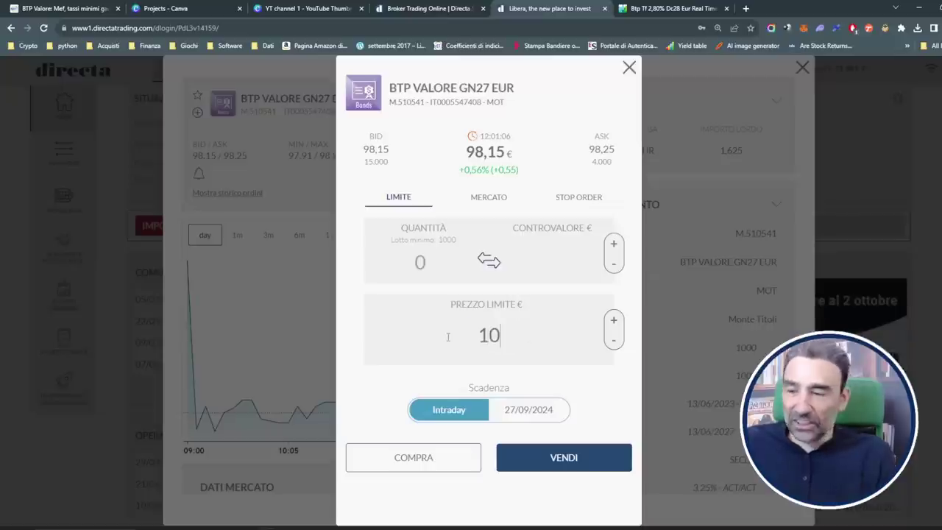
{"action": "left_click", "coordinate": [629, 69]}
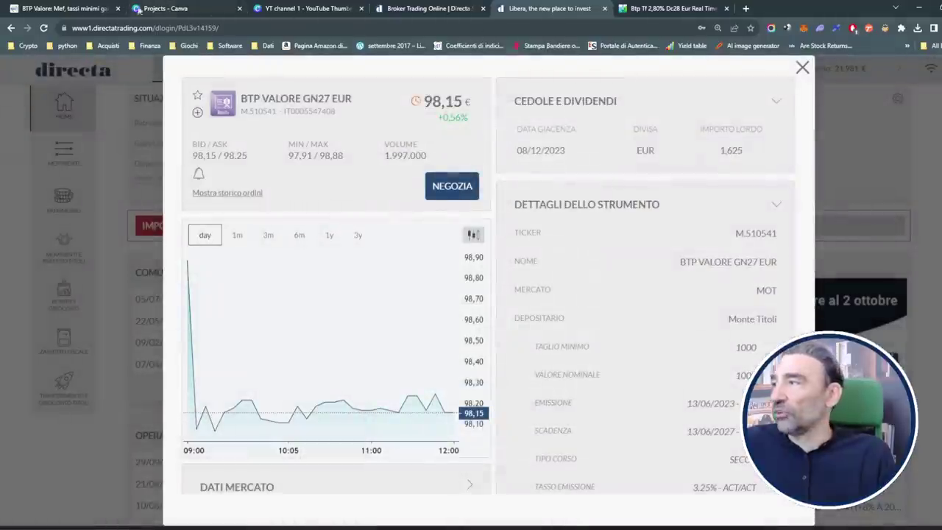
{"action": "left_click", "coordinate": [81, 9]}
{"action": "scroll", "coordinate": [572, 287], "scroll_direction": "up", "scroll_amount": 5}
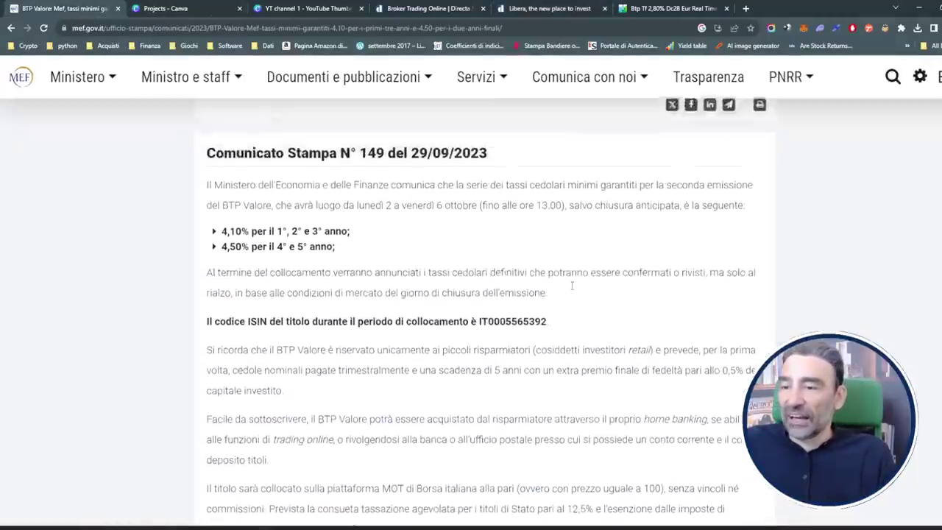
{"action": "scroll", "coordinate": [572, 286], "scroll_direction": "down", "scroll_amount": 1}
{"action": "double_click", "coordinate": [520, 277]}
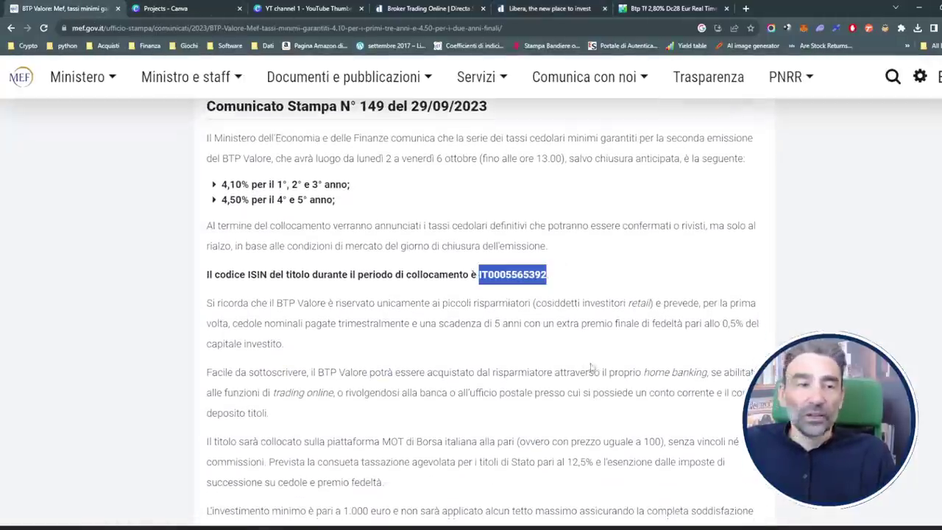
{"action": "left_click", "coordinate": [531, 296]}
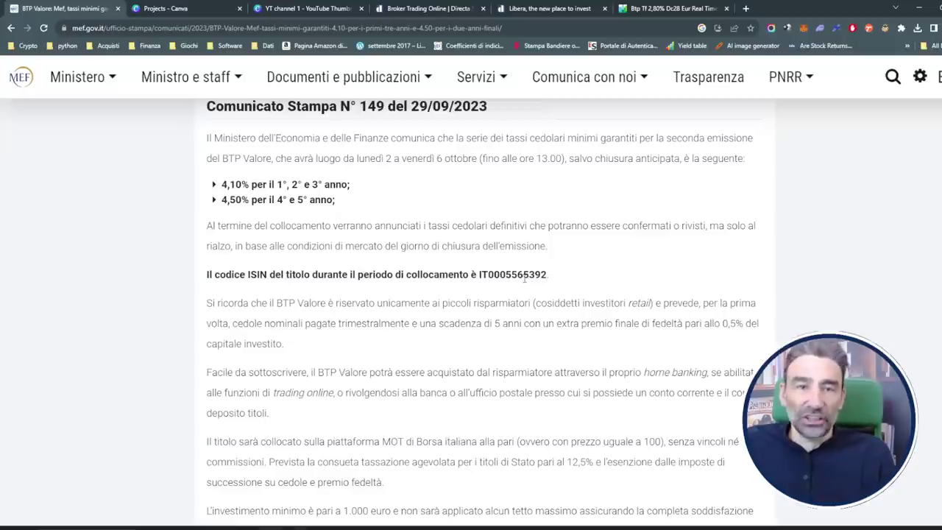
{"action": "double_click", "coordinate": [524, 277]}
{"action": "left_click", "coordinate": [521, 298]}
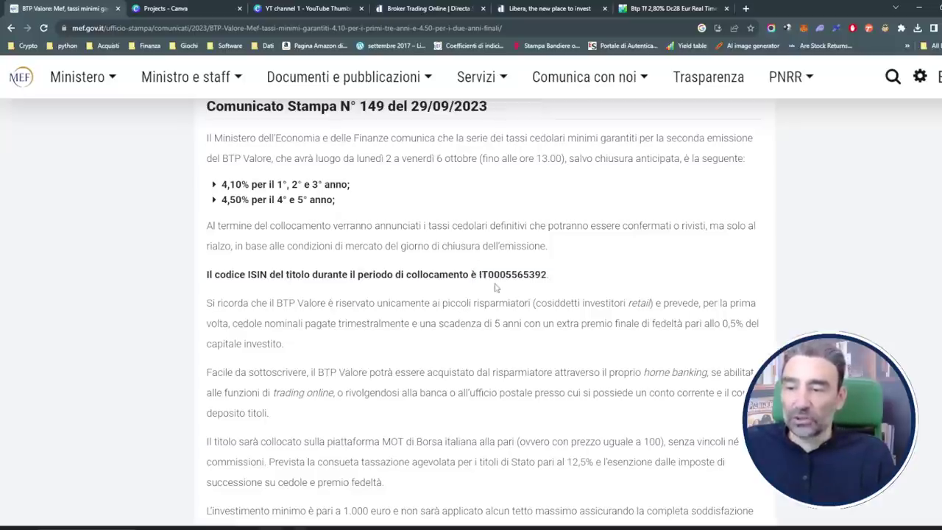
{"action": "left_click_drag", "start_coordinate": [480, 275], "coordinate": [548, 274]}
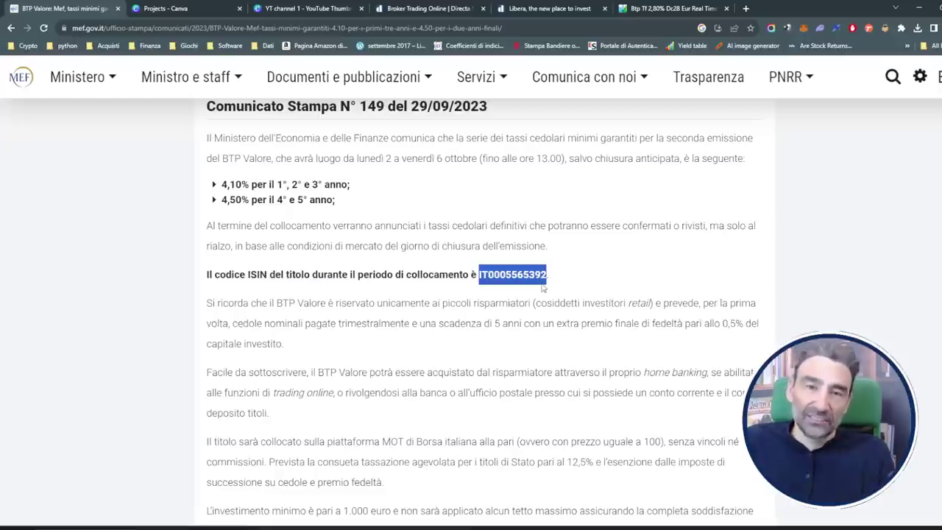
{"action": "left_click", "coordinate": [533, 296]}
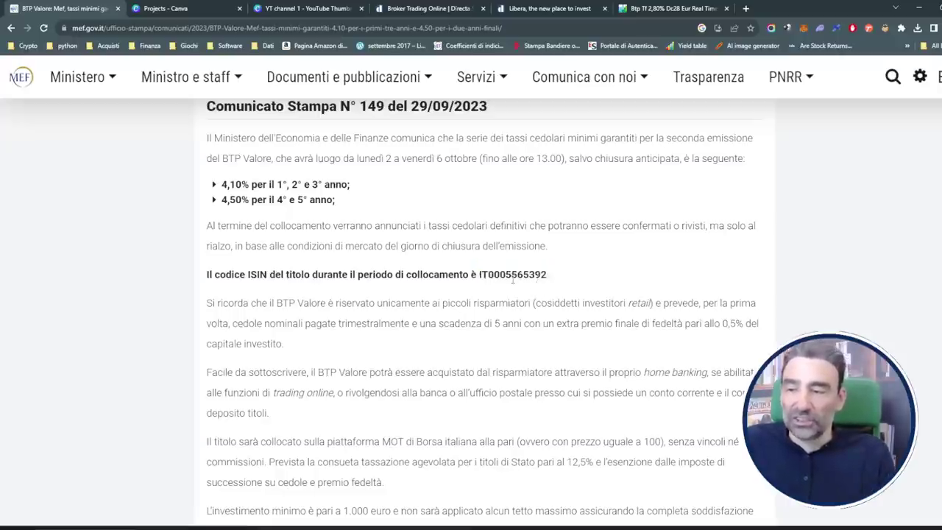
{"action": "double_click", "coordinate": [513, 280]}
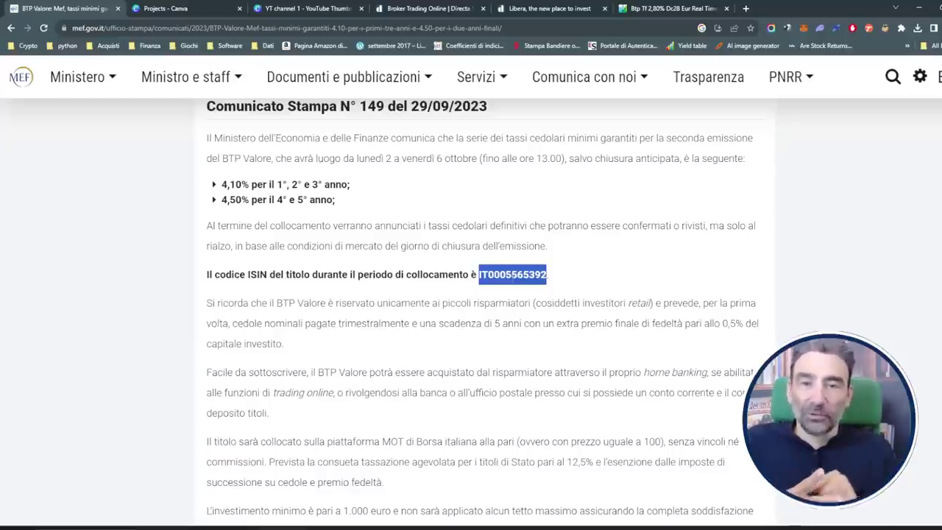
{"action": "scroll", "coordinate": [518, 311], "scroll_direction": "down", "scroll_amount": 2}
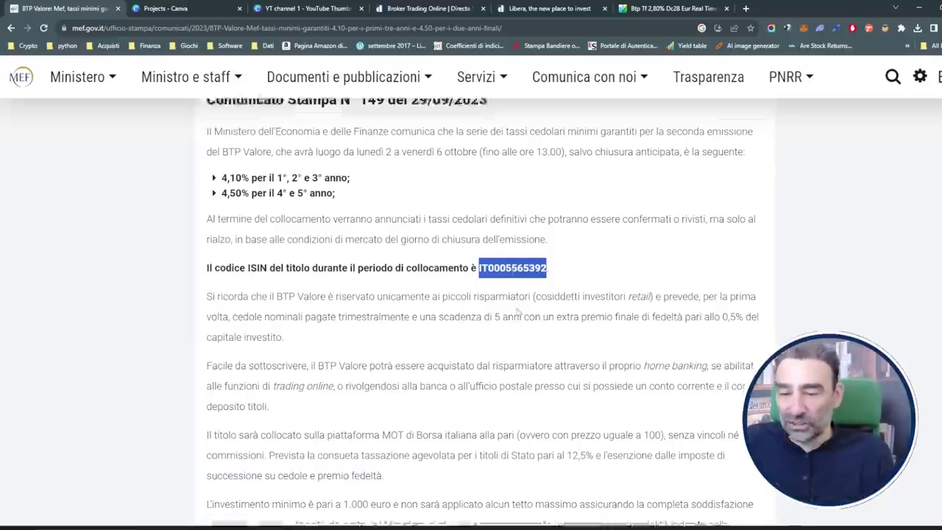
{"action": "scroll", "coordinate": [517, 313], "scroll_direction": "up", "scroll_amount": 2}
{"action": "scroll", "coordinate": [518, 313], "scroll_direction": "up", "scroll_amount": 2}
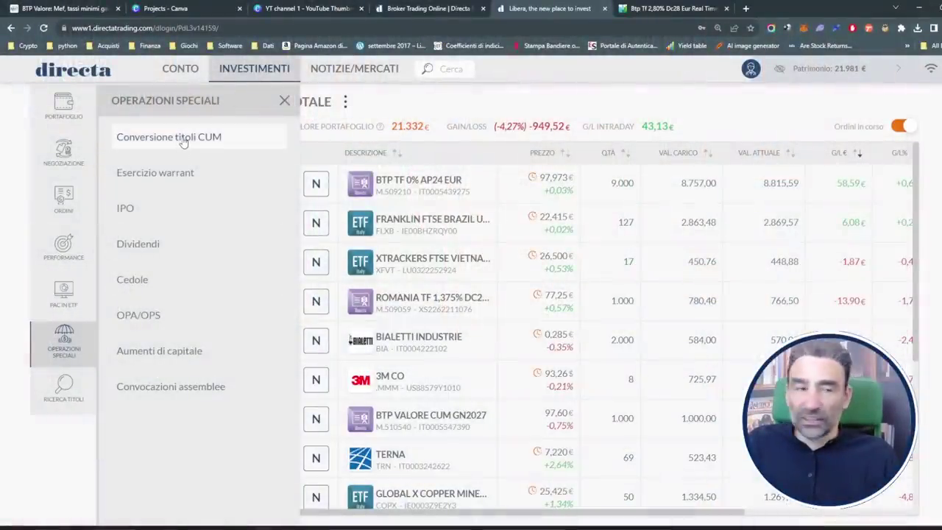
Step: View the Conversione titoli CUM form, then go back to the PORTAFOGLIO holdings list
{"action": "left_click", "coordinate": [183, 142]}
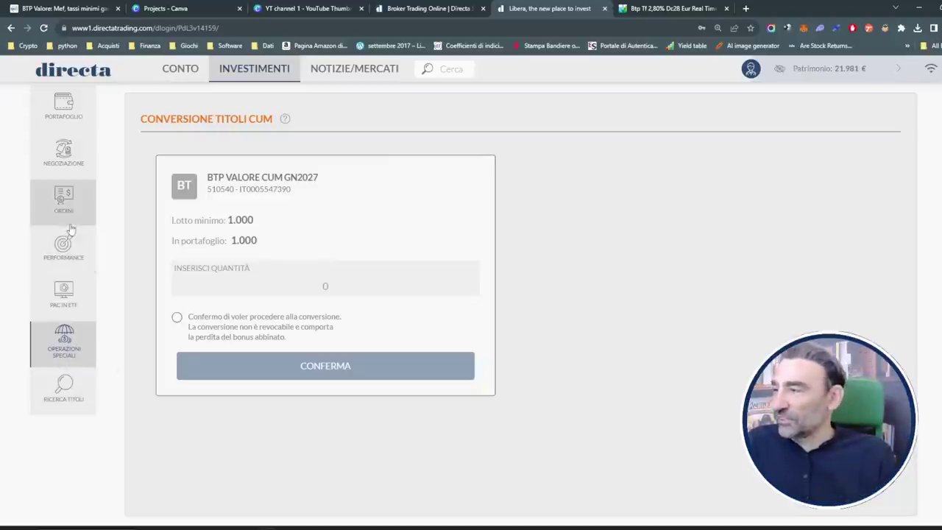
{"action": "left_click", "coordinate": [65, 105]}
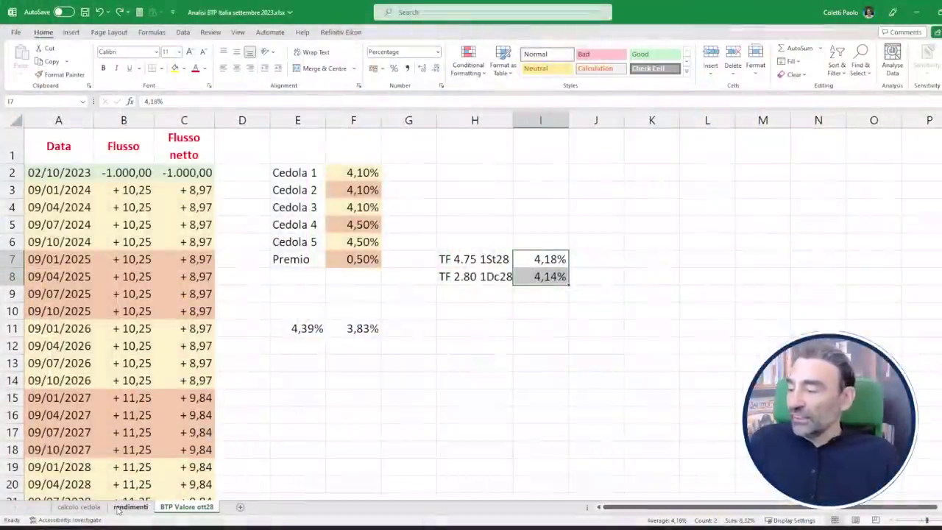
Step: On the rendimenti sheet, inspect the -92,10 purchase outflow in F2 and the 02/10/2023 start date
{"action": "left_click", "coordinate": [118, 509]}
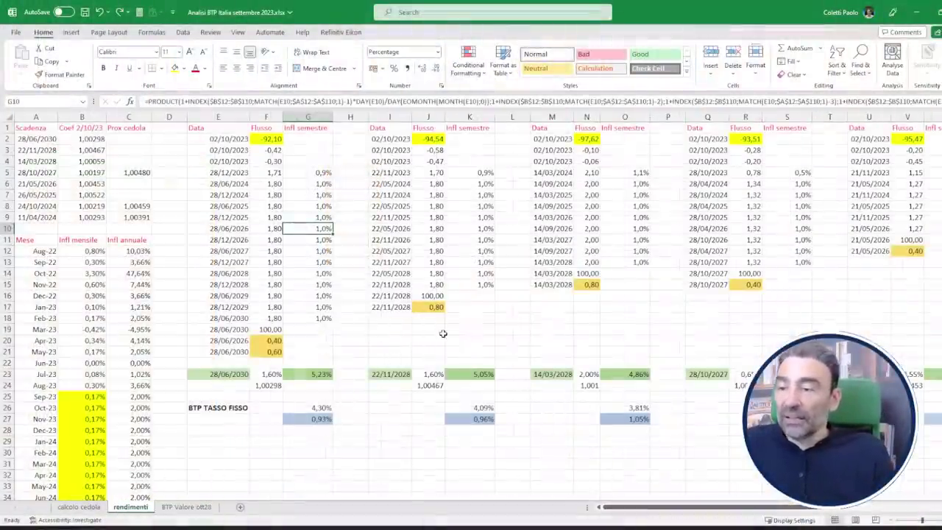
{"action": "left_click", "coordinate": [444, 335]}
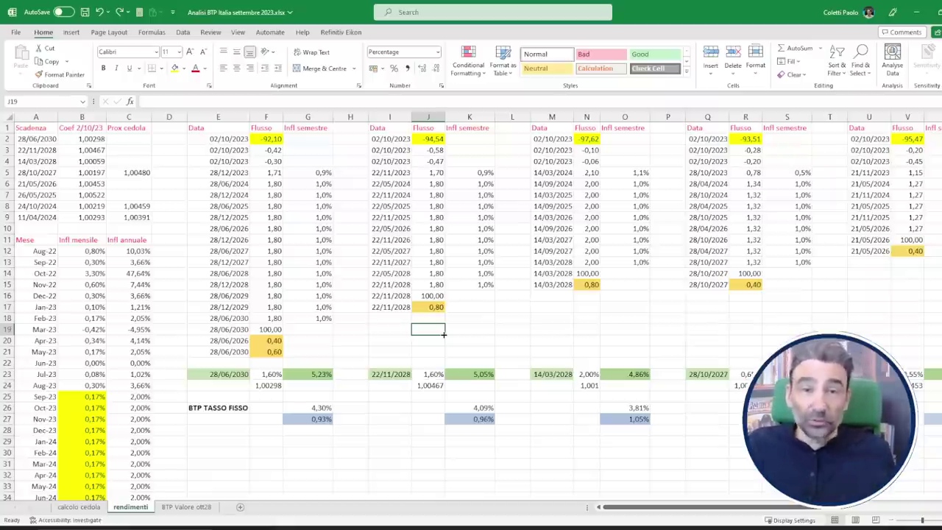
{"action": "left_click", "coordinate": [266, 141]}
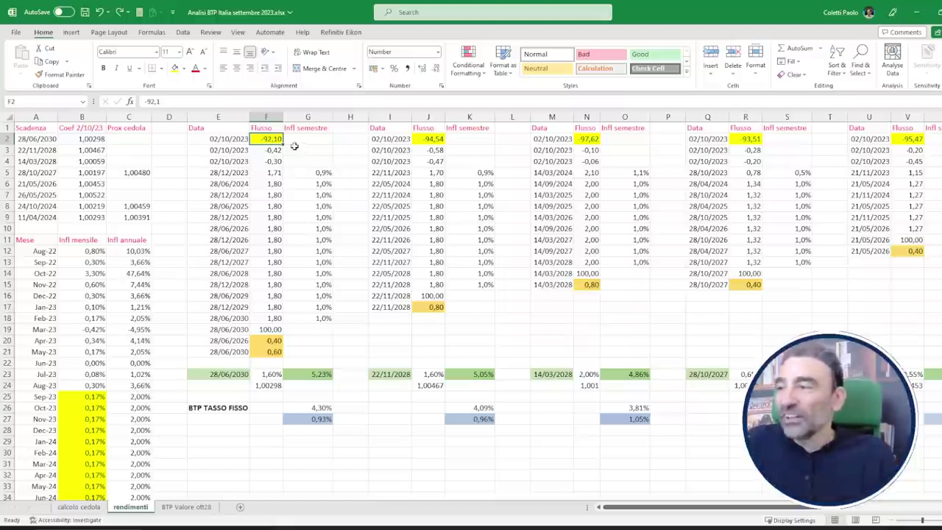
{"action": "left_click", "coordinate": [293, 144]}
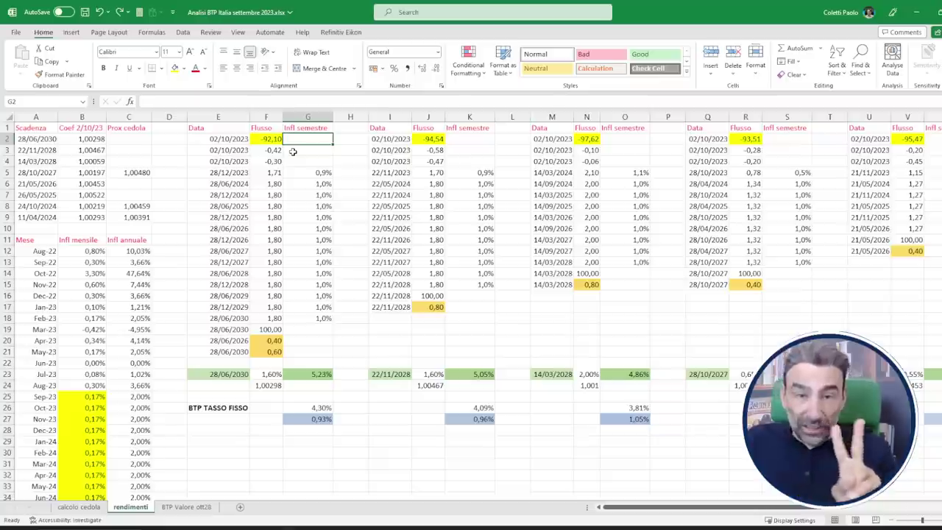
{"action": "left_click", "coordinate": [232, 140]}
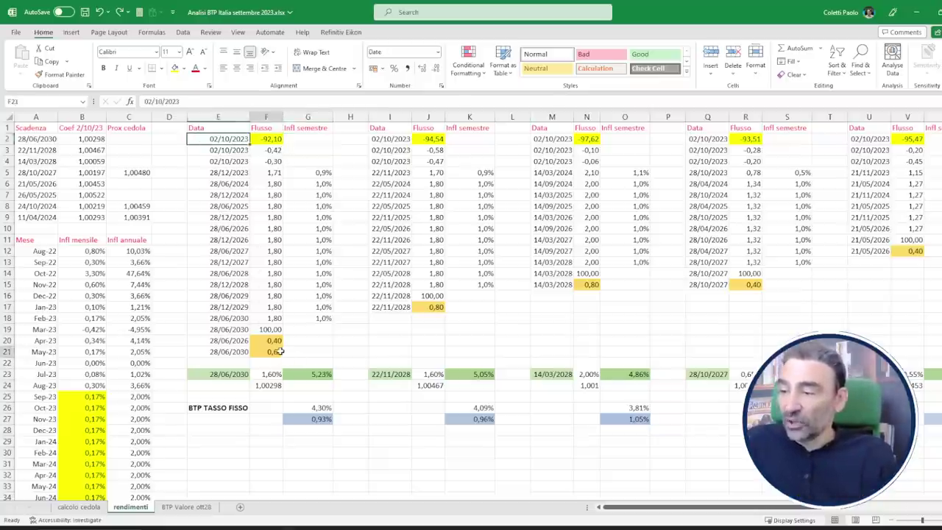
Step: Inspect the XIRR yields in G23, AA23, W23, S23 and C25's inflation formula, then select F20:F21
{"action": "left_click", "coordinate": [291, 373]}
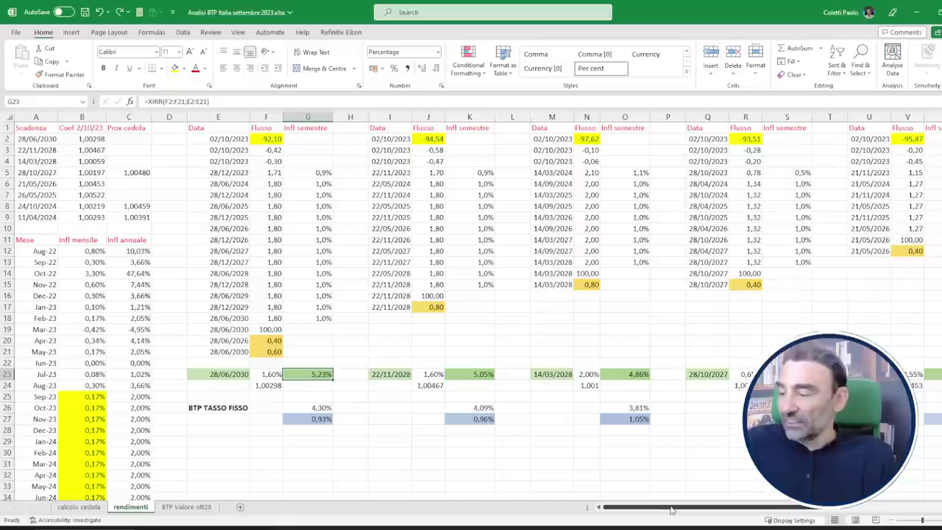
{"action": "left_click", "coordinate": [134, 398]}
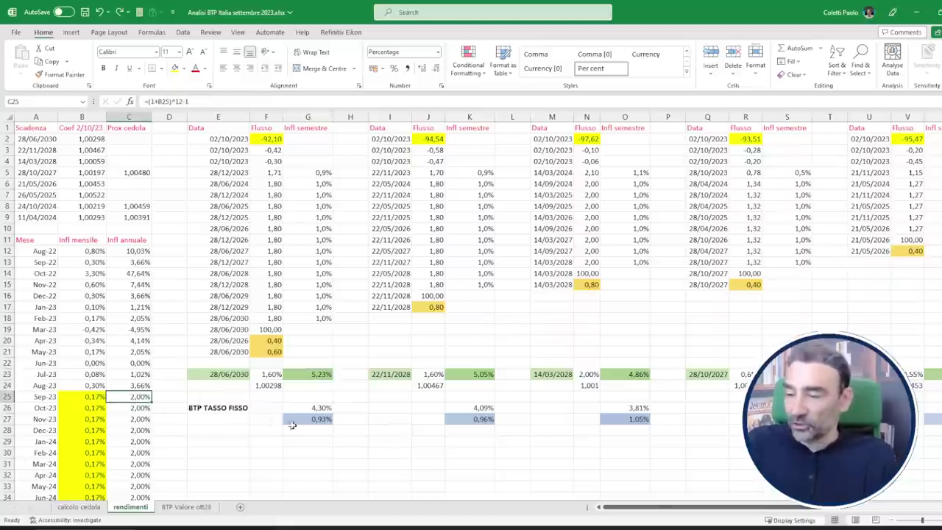
{"action": "left_click_drag", "start_coordinate": [675, 515], "coordinate": [760, 515]}
{"action": "left_click", "coordinate": [632, 376]}
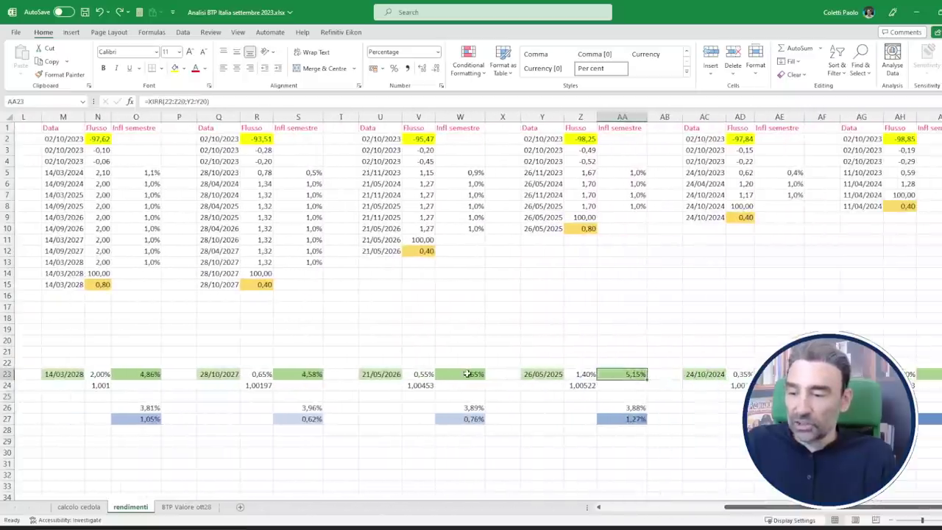
{"action": "left_click", "coordinate": [466, 374]}
{"action": "left_click", "coordinate": [308, 375]}
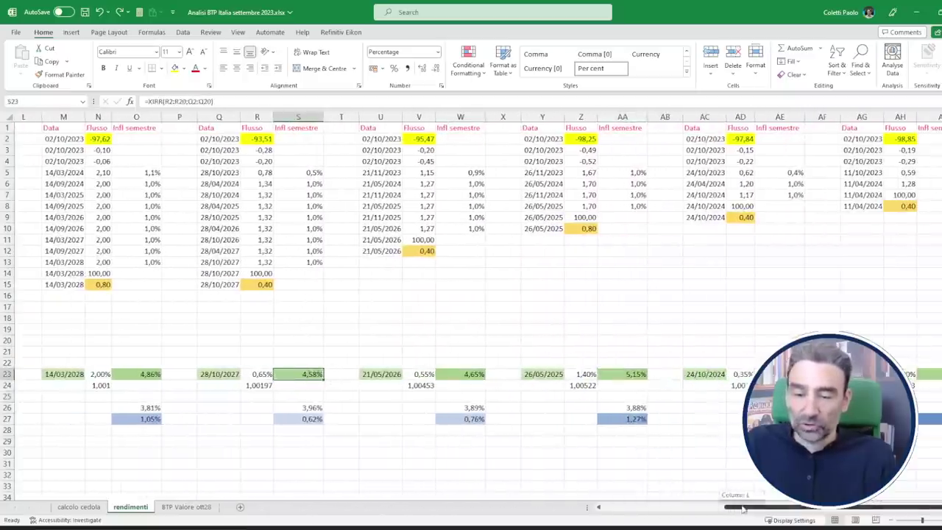
{"action": "left_click_drag", "start_coordinate": [736, 506], "coordinate": [611, 506]}
{"action": "left_click_drag", "start_coordinate": [275, 341], "coordinate": [272, 356]}
Step: Clear the premium payments in F20:F21, J17, N15, R15 and V12
{"action": "key", "text": "Delete"}
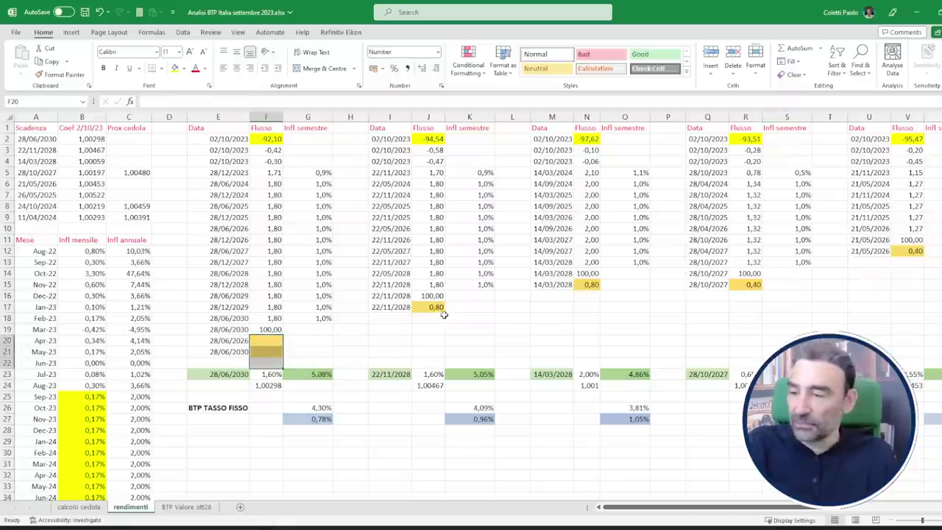
{"action": "left_click", "coordinate": [433, 308]}
{"action": "key", "text": "Delete"}
{"action": "left_click", "coordinate": [589, 286]}
{"action": "key", "text": "Delete"}
{"action": "left_click", "coordinate": [745, 285]}
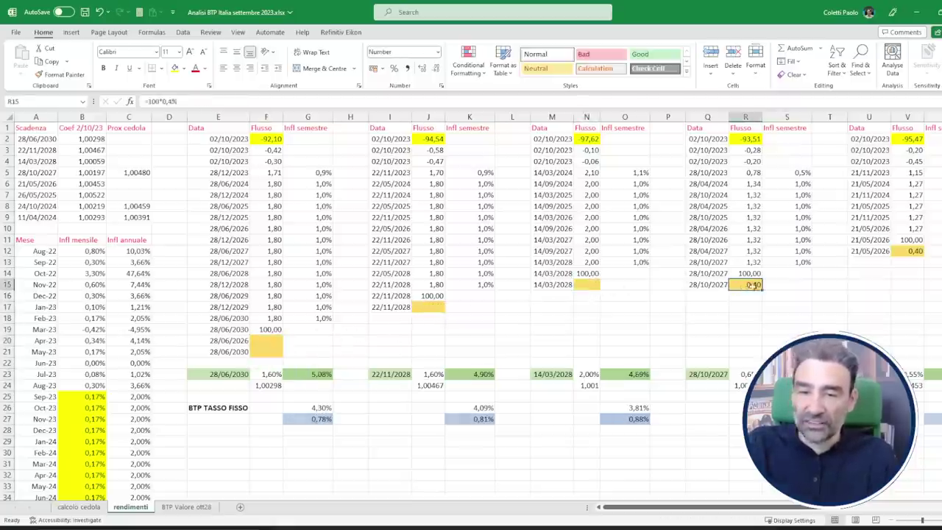
{"action": "key", "text": "Delete"}
{"action": "left_click", "coordinate": [906, 252]}
{"action": "key", "text": "Delete"}
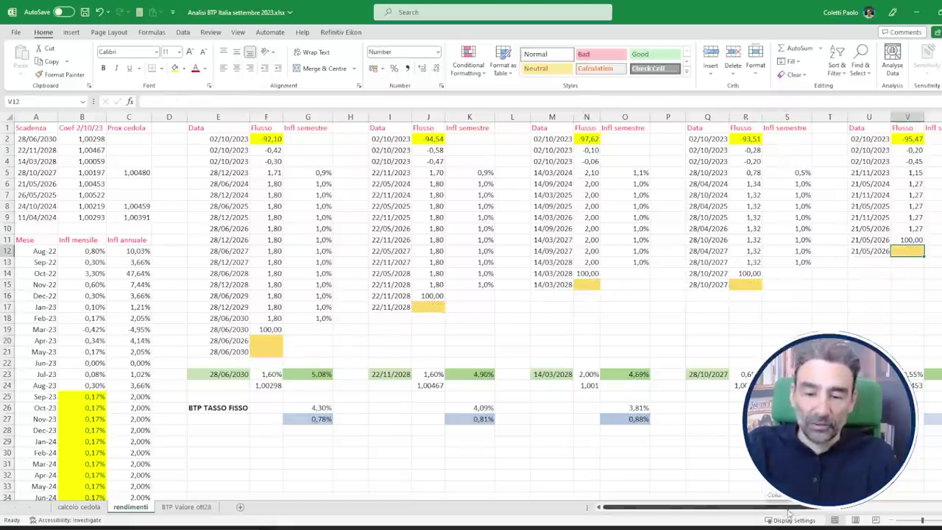
Step: Clear the remaining premium payments in Z10, AD9 and AH8
{"action": "scroll", "coordinate": [901, 272], "scroll_direction": "right", "scroll_amount": 5}
{"action": "left_click", "coordinate": [654, 228]}
{"action": "key", "text": "Delete"}
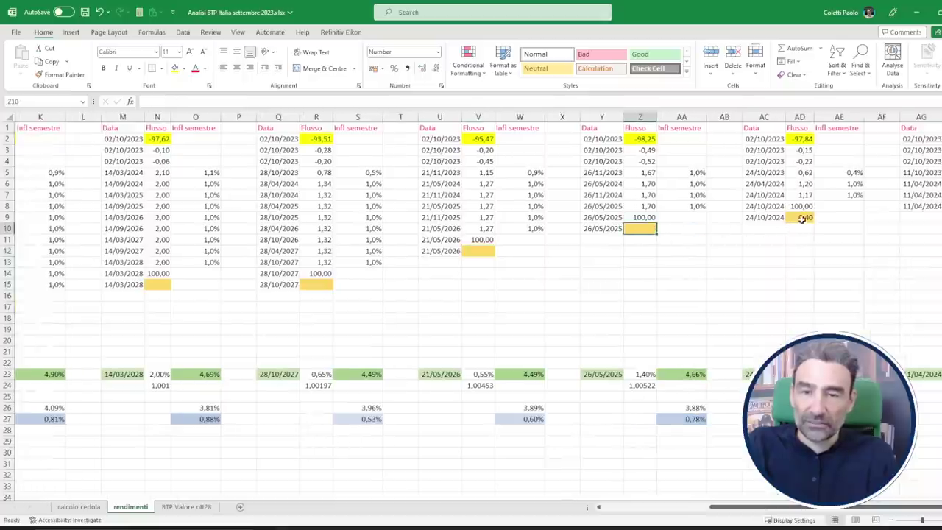
{"action": "left_click", "coordinate": [806, 217]}
{"action": "key", "text": "Delete"}
{"action": "scroll", "coordinate": [471, 309], "scroll_direction": "right", "scroll_amount": 5}
{"action": "left_click", "coordinate": [494, 204]}
{"action": "key", "text": "Delete"}
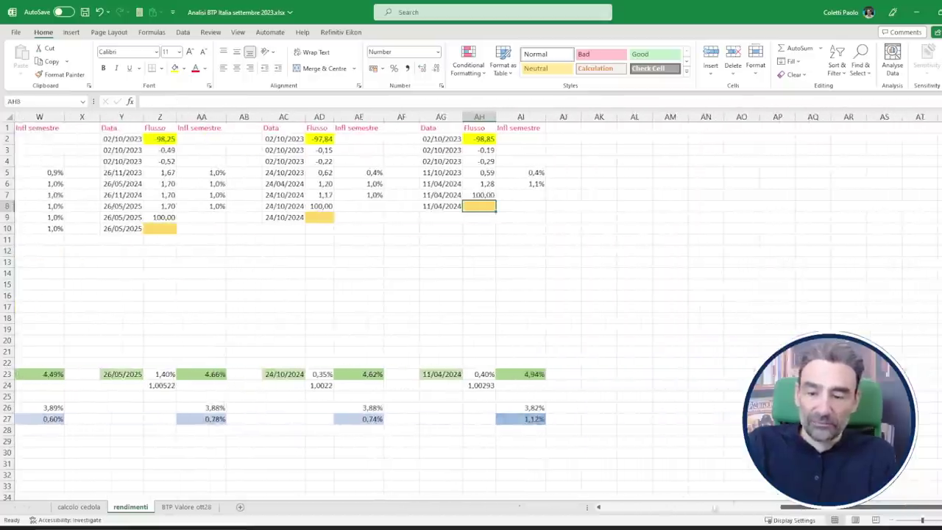
Step: Review the recalculated BTP Italia yields in G23, K23, O23 and S23 and the Q2:U15 cash flows
{"action": "left_click_drag", "start_coordinate": [795, 508], "coordinate": [616, 513]}
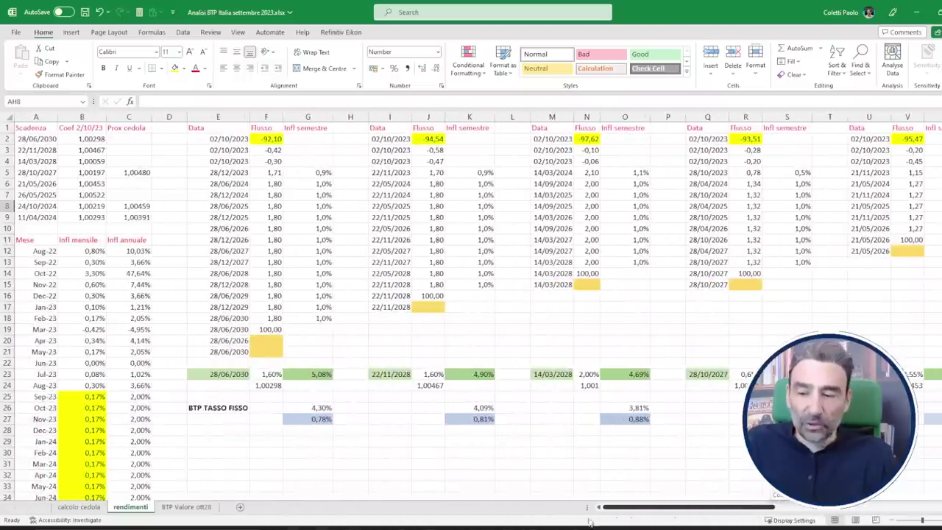
{"action": "left_click", "coordinate": [494, 459]}
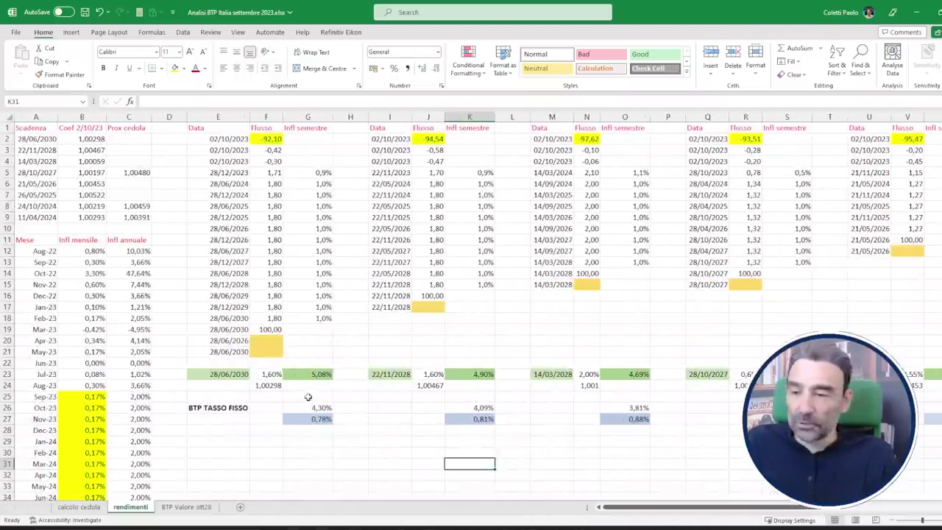
{"action": "left_click", "coordinate": [301, 374]}
{"action": "left_click", "coordinate": [260, 138]}
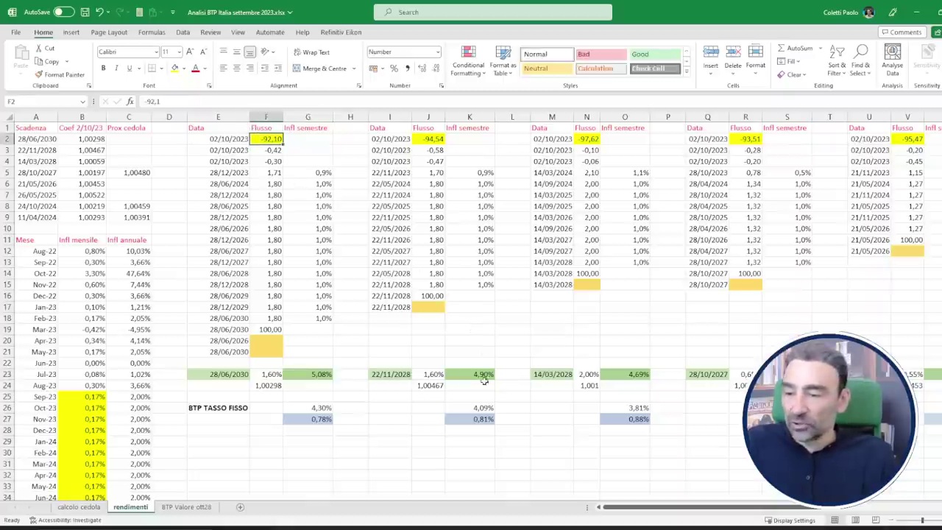
{"action": "left_click", "coordinate": [483, 374]}
{"action": "left_click", "coordinate": [625, 374]}
{"action": "left_click", "coordinate": [787, 373]}
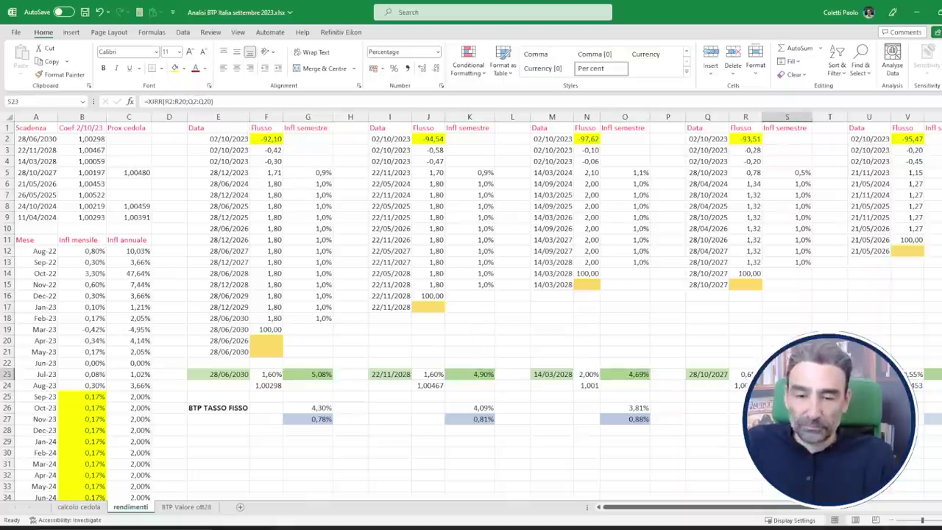
{"action": "left_click_drag", "start_coordinate": [736, 506], "coordinate": [899, 506]}
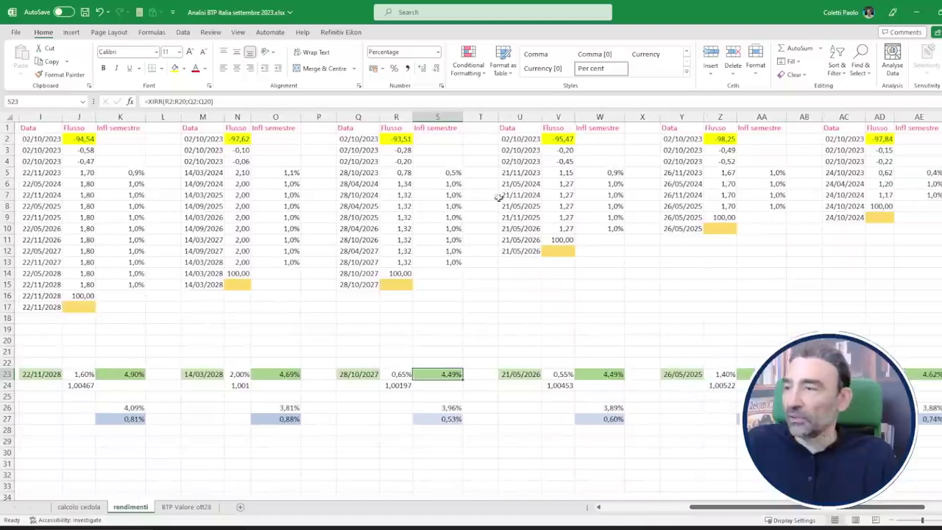
{"action": "left_click_drag", "start_coordinate": [368, 142], "coordinate": [529, 283]}
{"action": "left_click", "coordinate": [545, 336]}
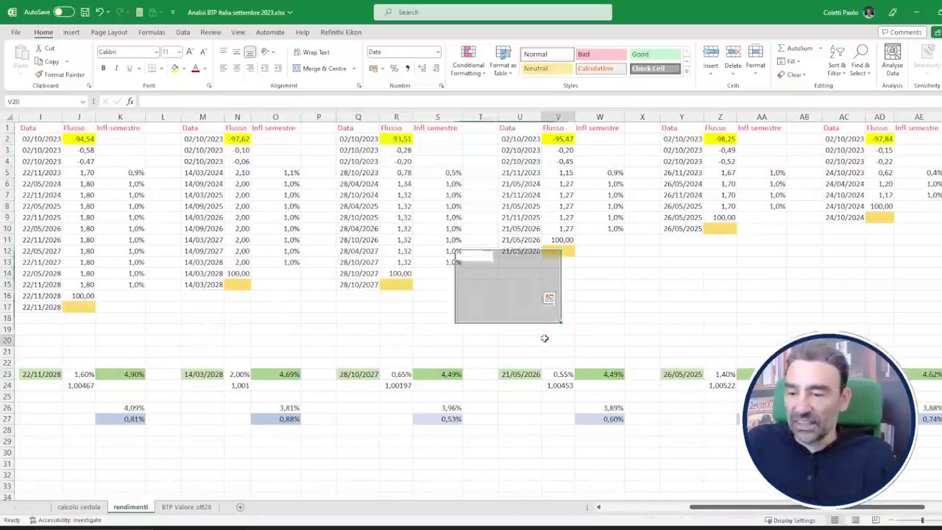
Step: Compare against the 4,39% XIRR in E11 on BTP Valore ott28, then return to rendimenti columns A–V
{"action": "left_click", "coordinate": [188, 511]}
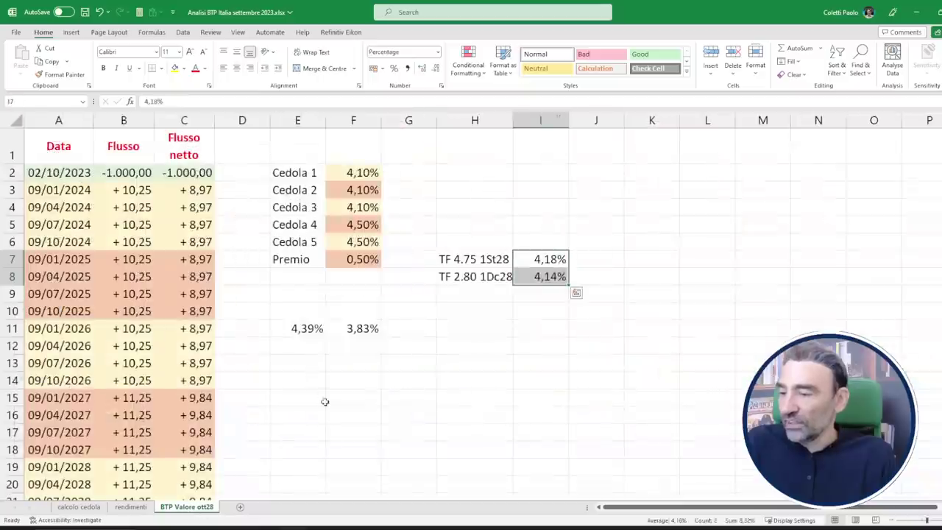
{"action": "left_click", "coordinate": [300, 332]}
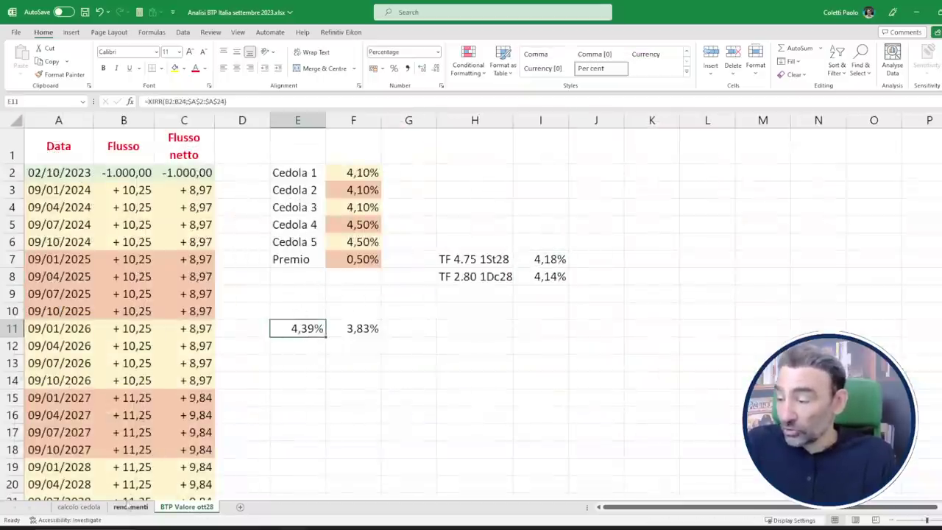
{"action": "left_click", "coordinate": [130, 507]}
{"action": "left_click", "coordinate": [377, 322]}
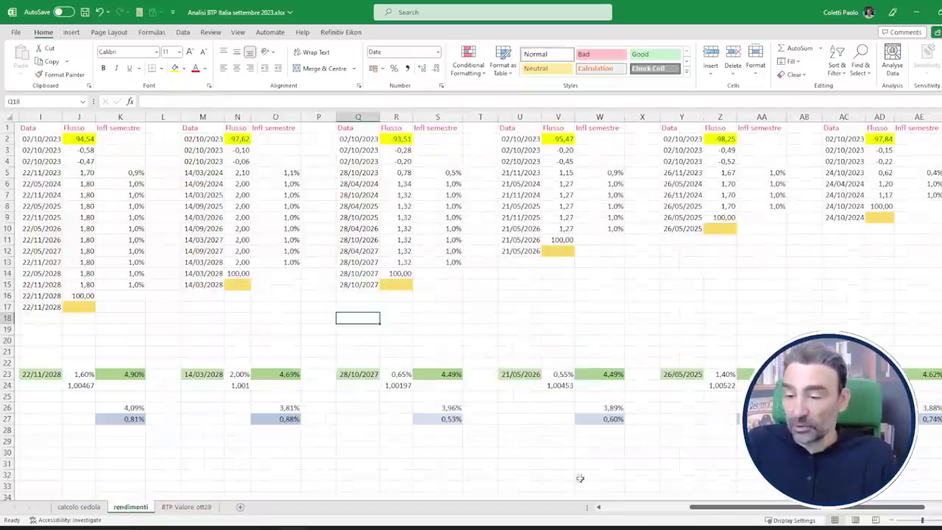
{"action": "left_click", "coordinate": [612, 508]}
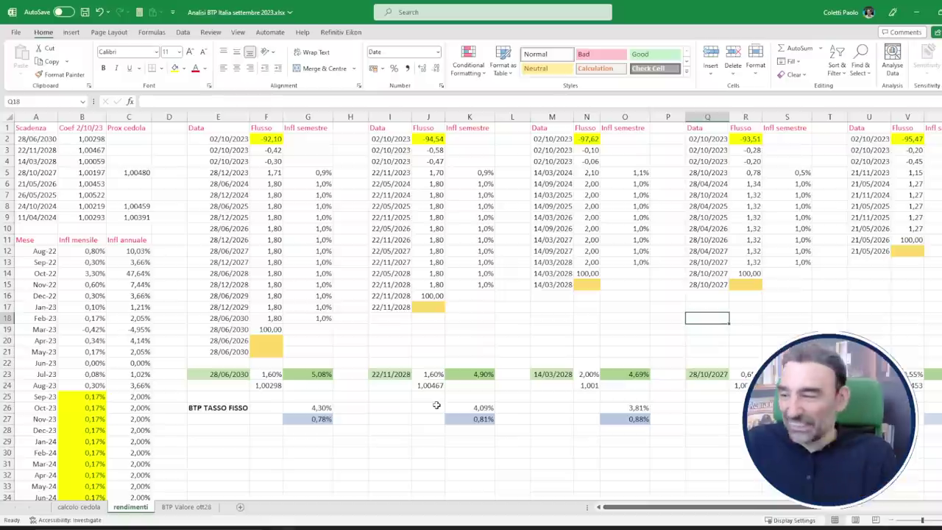
{"action": "scroll", "coordinate": [98, 398], "scroll_direction": "down", "scroll_amount": 1}
Step: Set the Sep-23 monthly inflation in B25 to 0,10% and fill it down to B36
{"action": "left_click", "coordinate": [87, 363]}
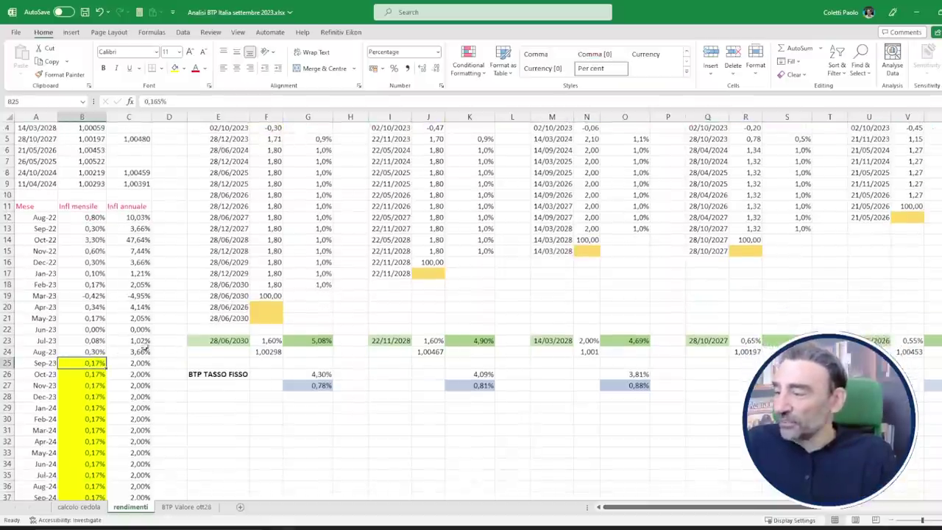
{"action": "type", "text": "0,1"}
{"action": "key", "text": "Return"}
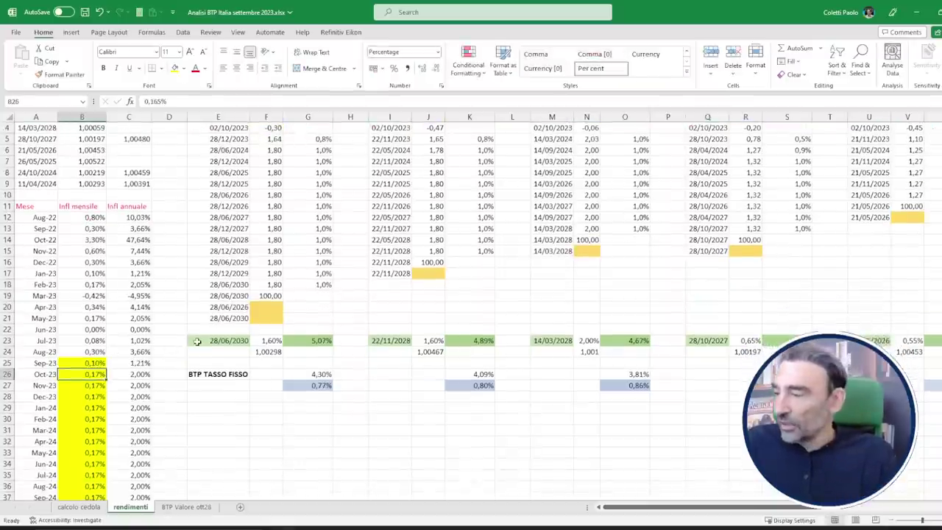
{"action": "left_click", "coordinate": [101, 363]}
{"action": "left_click_drag", "start_coordinate": [106, 368], "coordinate": [106, 488]}
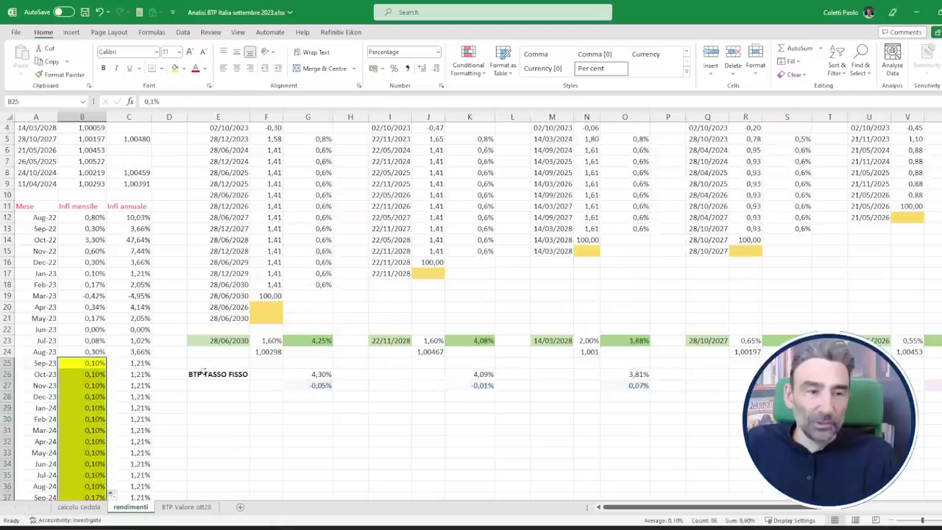
{"action": "left_click_drag", "start_coordinate": [269, 368], "coordinate": [309, 471]}
Step: Check the recalculated yields in G23, K23, O23 and S23: 4,25%, 4,08% and 3,88%
{"action": "left_click", "coordinate": [308, 341]}
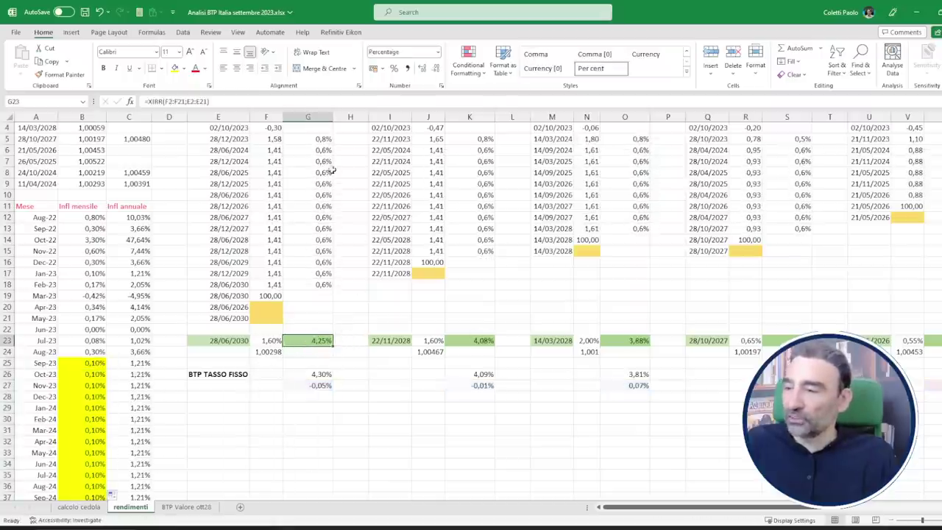
{"action": "scroll", "coordinate": [498, 340], "scroll_direction": "up", "scroll_amount": 1}
{"action": "left_click", "coordinate": [423, 308]}
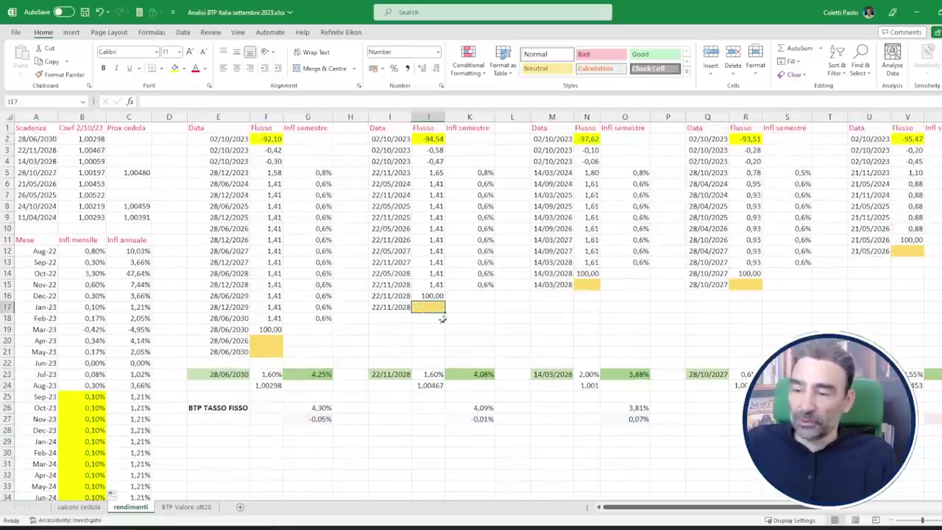
{"action": "left_click", "coordinate": [484, 375]}
{"action": "left_click", "coordinate": [620, 374]}
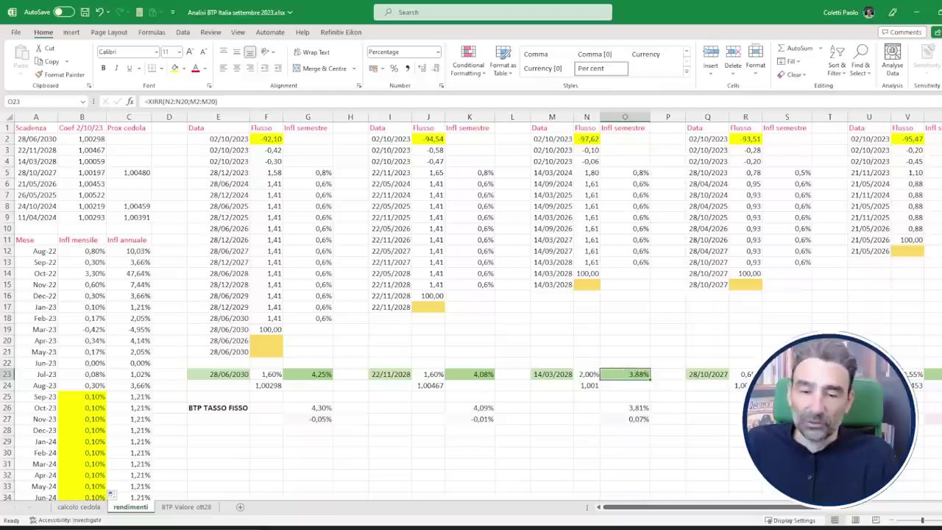
{"action": "left_click", "coordinate": [784, 374]}
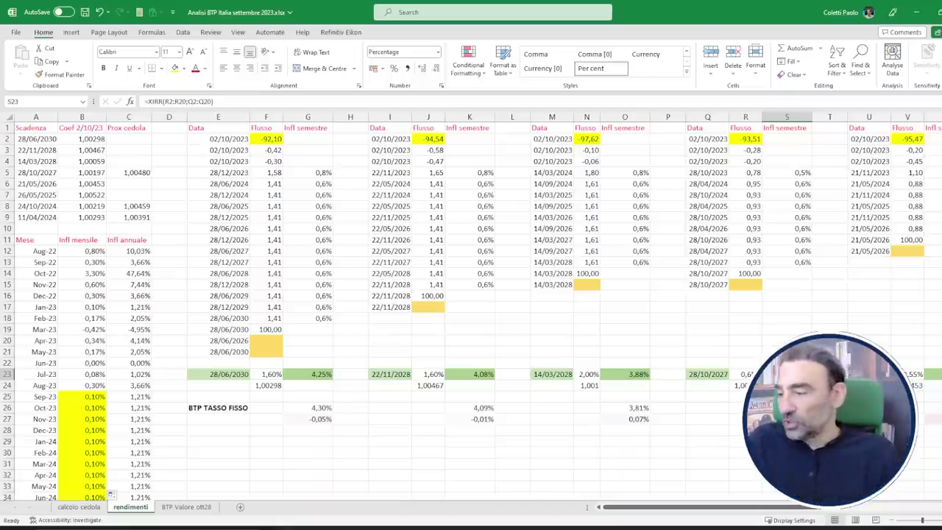
Step: Inspect the annualised inflation formula in C25 and the dates and flows behind G23's XIRR
{"action": "left_click_drag", "start_coordinate": [138, 402], "coordinate": [140, 409]}
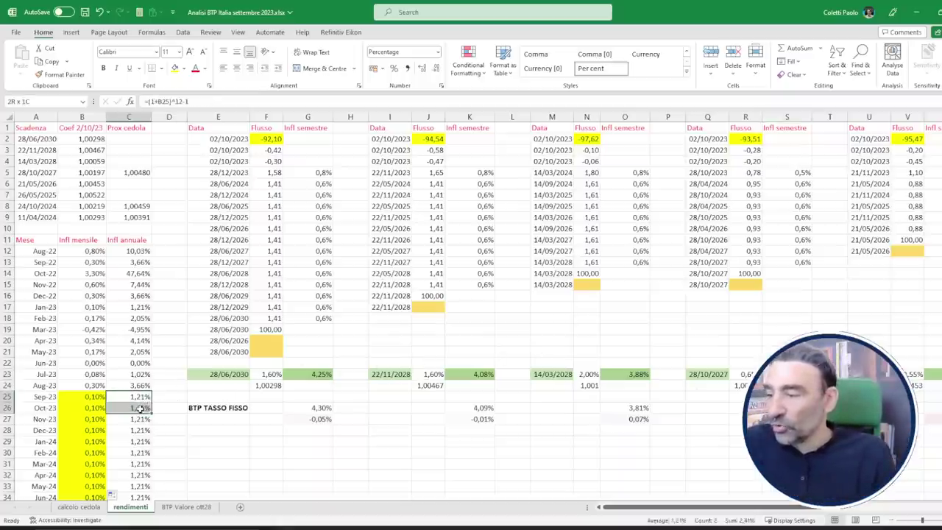
{"action": "left_click", "coordinate": [140, 409]}
{"action": "left_click", "coordinate": [140, 398]}
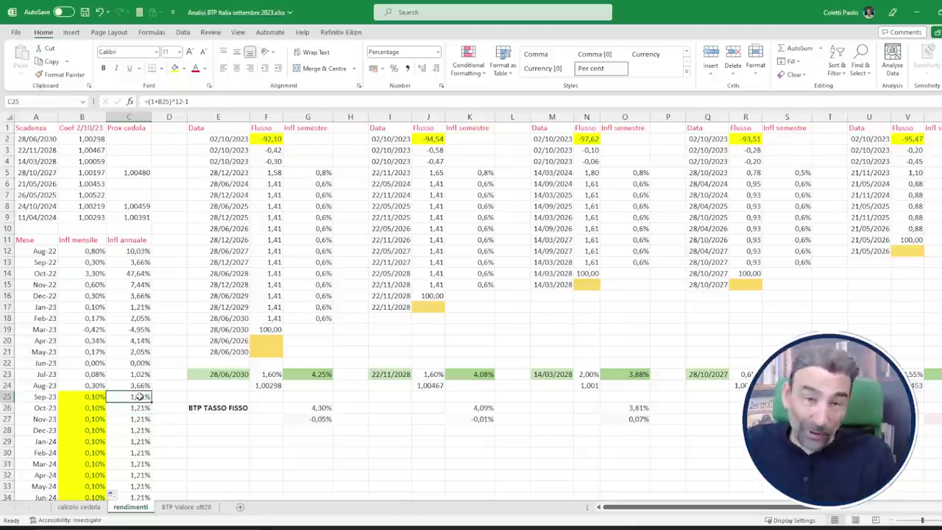
{"action": "left_click", "coordinate": [328, 376]}
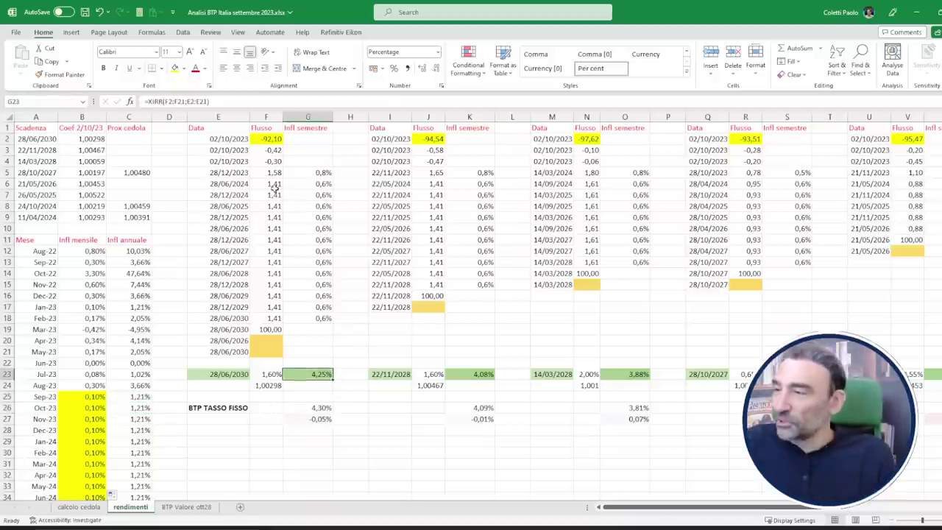
{"action": "mouse_move", "coordinate": [228, 139]}
{"action": "left_mouse_down"}
{"action": "mouse_move", "coordinate": [268, 218]}
{"action": "mouse_move", "coordinate": [273, 310]}
{"action": "mouse_move", "coordinate": [311, 330]}
{"action": "left_mouse_up"}
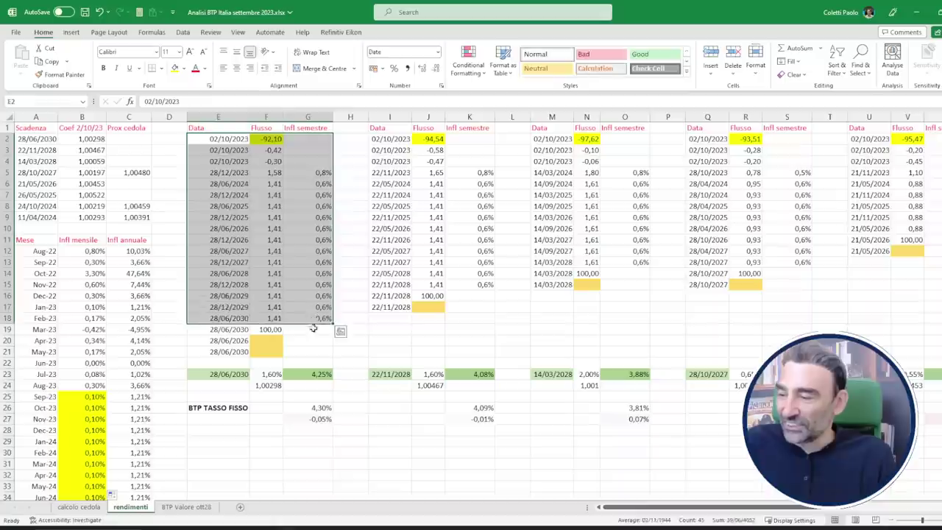
{"action": "left_click", "coordinate": [308, 340]}
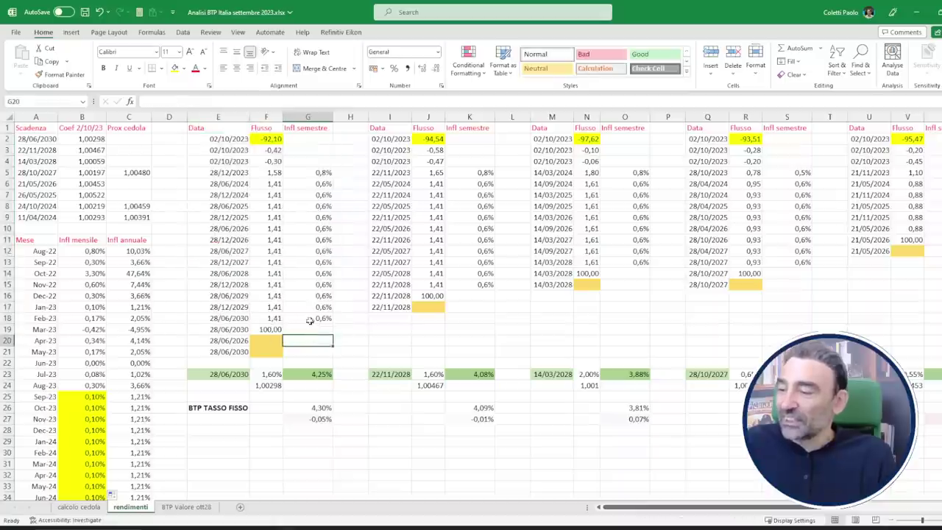
Step: Undo the last nine edits to restore the extra premium payments
{"action": "left_click", "coordinate": [99, 11]}
{"action": "left_click", "coordinate": [99, 12]}
{"action": "left_click", "coordinate": [99, 12]}
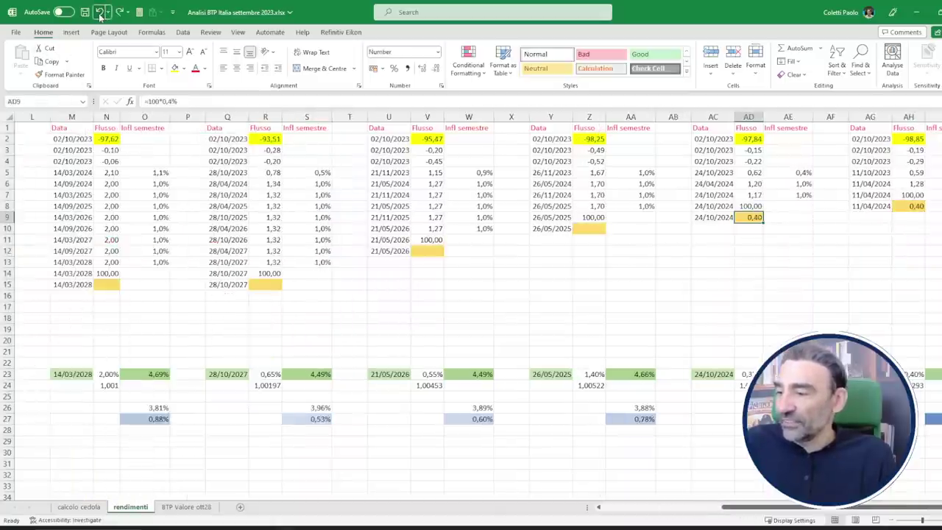
{"action": "left_click", "coordinate": [100, 12]}
{"action": "left_click", "coordinate": [100, 12]}
{"action": "left_click", "coordinate": [100, 11]}
{"action": "left_click", "coordinate": [100, 12]}
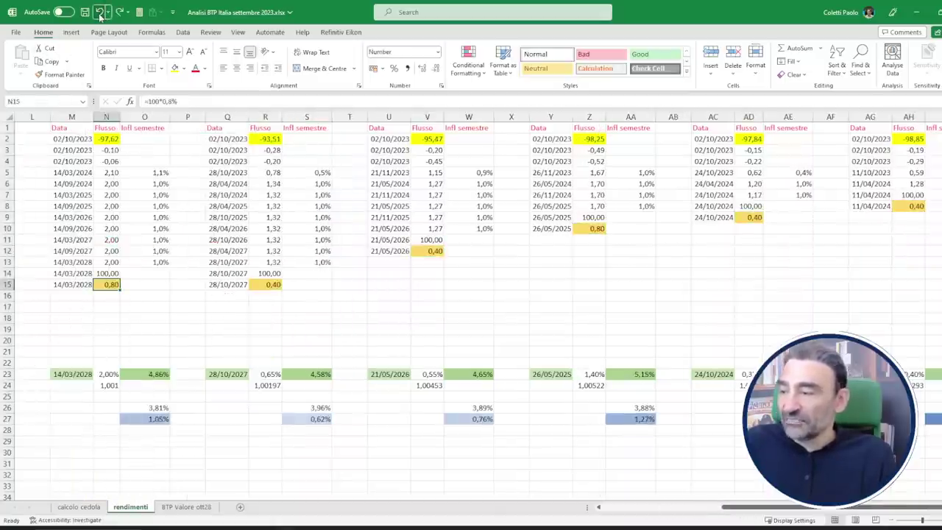
{"action": "left_click", "coordinate": [99, 12]}
{"action": "left_click", "coordinate": [99, 12]}
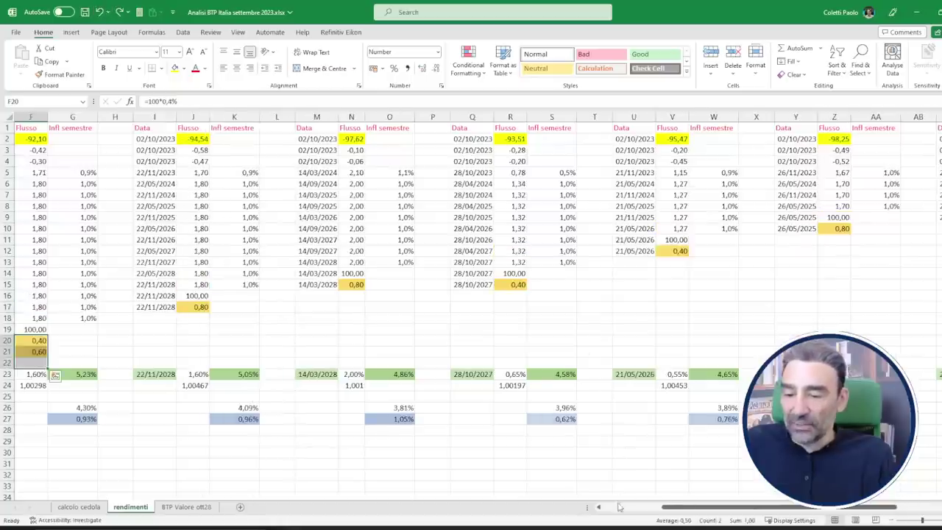
Step: Re-enter the Sep-23 monthly inflation in B25 as 0,10% and fill it down the remaining months
{"action": "left_click", "coordinate": [619, 507]}
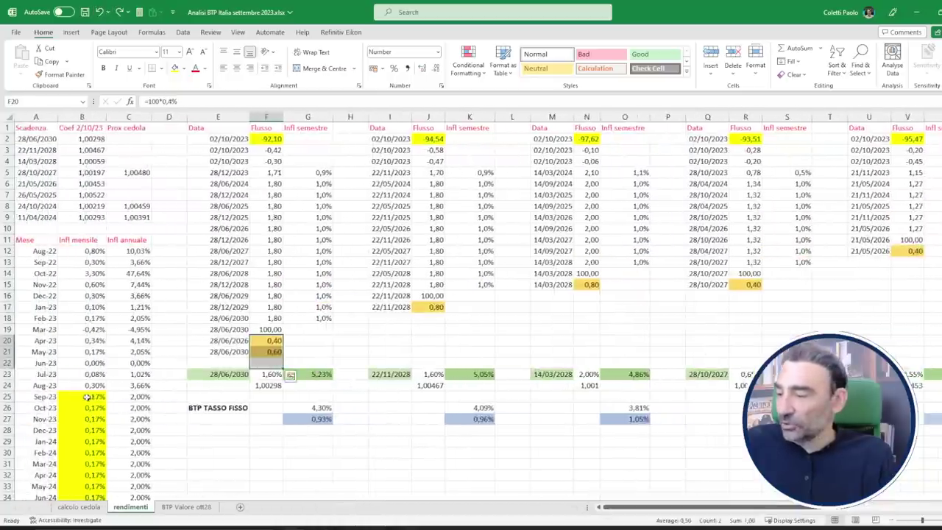
{"action": "left_click", "coordinate": [97, 396]}
{"action": "type", "text": "0,0"}
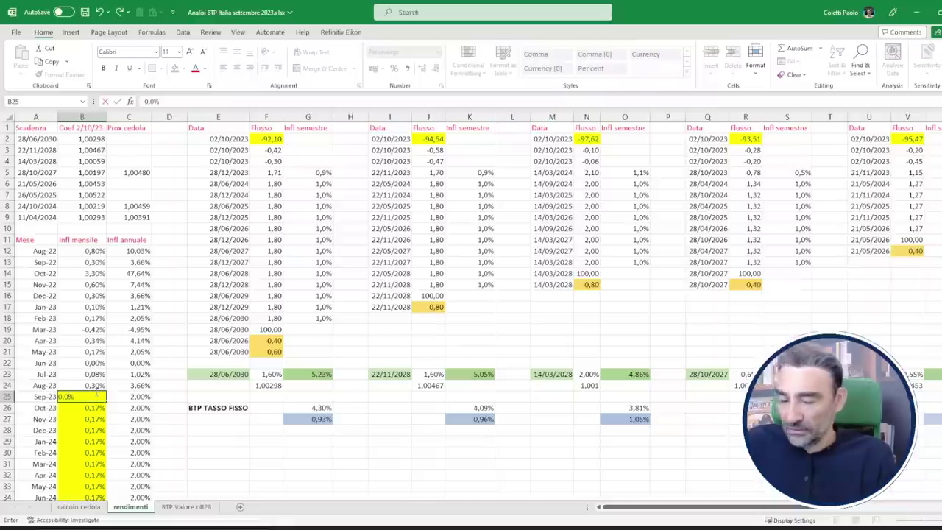
{"action": "type", "text": "1"}
{"action": "key", "text": "Return"}
{"action": "left_click", "coordinate": [97, 397]}
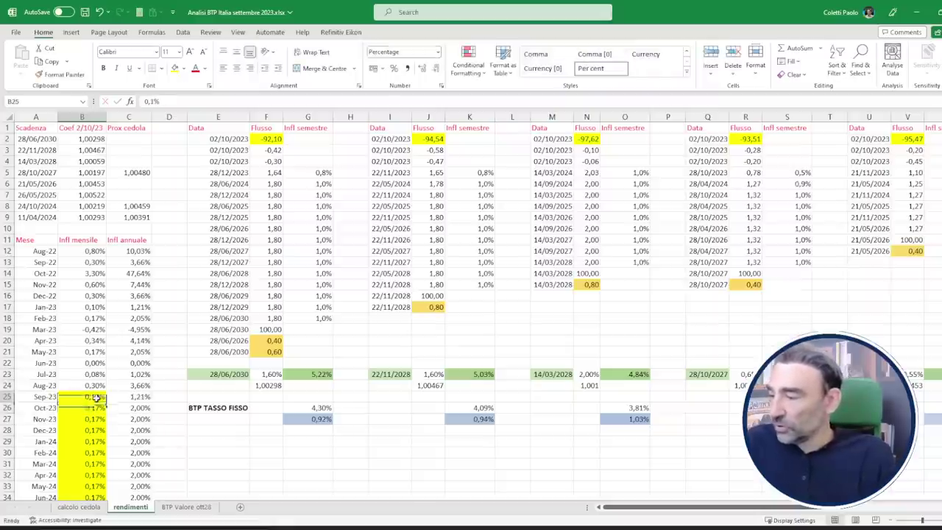
{"action": "double_click", "coordinate": [107, 402]}
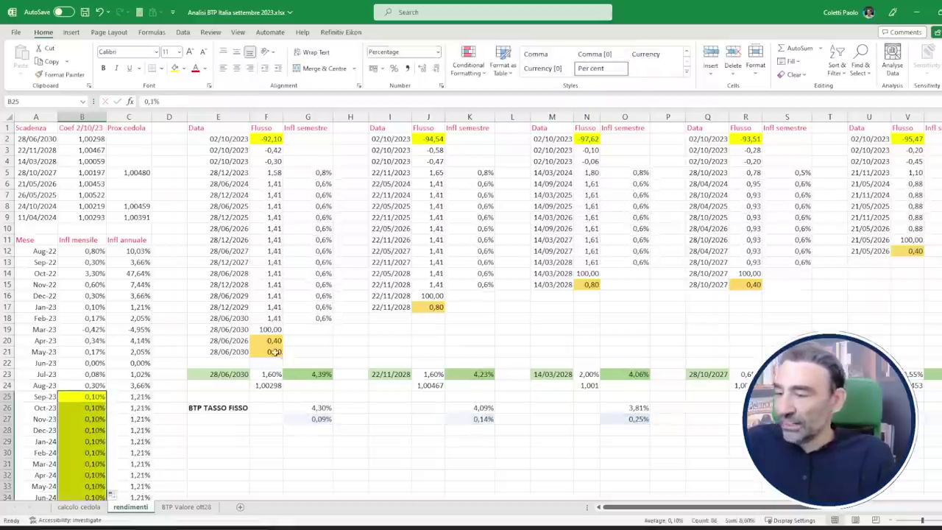
{"action": "left_click_drag", "start_coordinate": [274, 352], "coordinate": [272, 340]}
Step: Check the recalculated yields in G23 and K23, then return to the BTP Valore ott28 sheet
{"action": "left_click", "coordinate": [308, 374]}
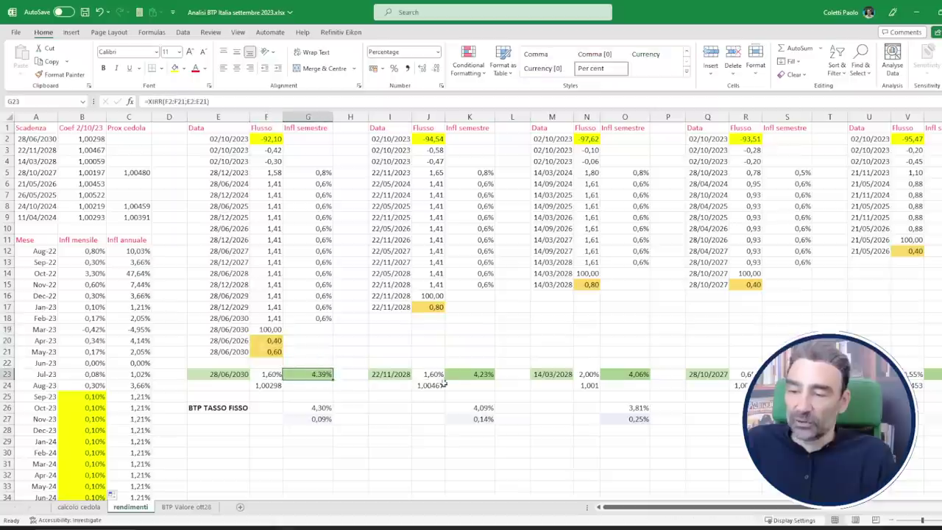
{"action": "left_click", "coordinate": [468, 379]}
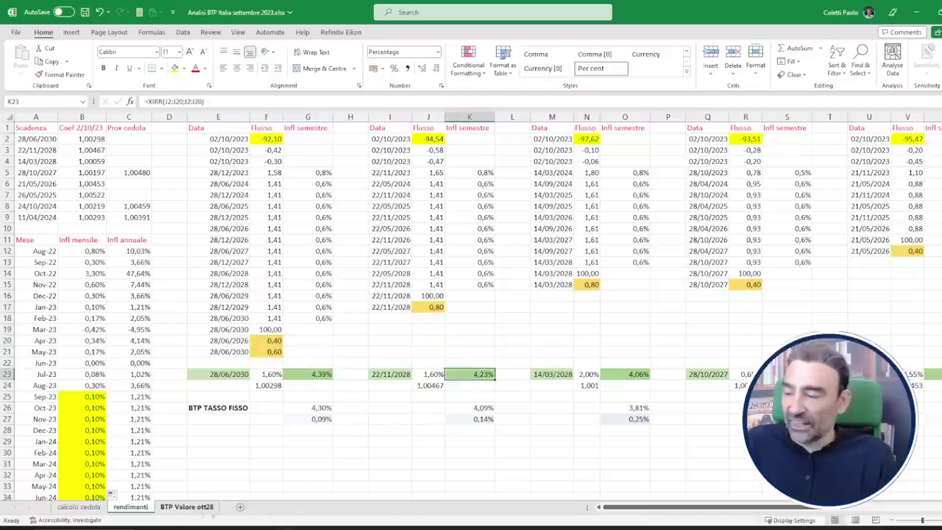
{"action": "left_click", "coordinate": [184, 507]}
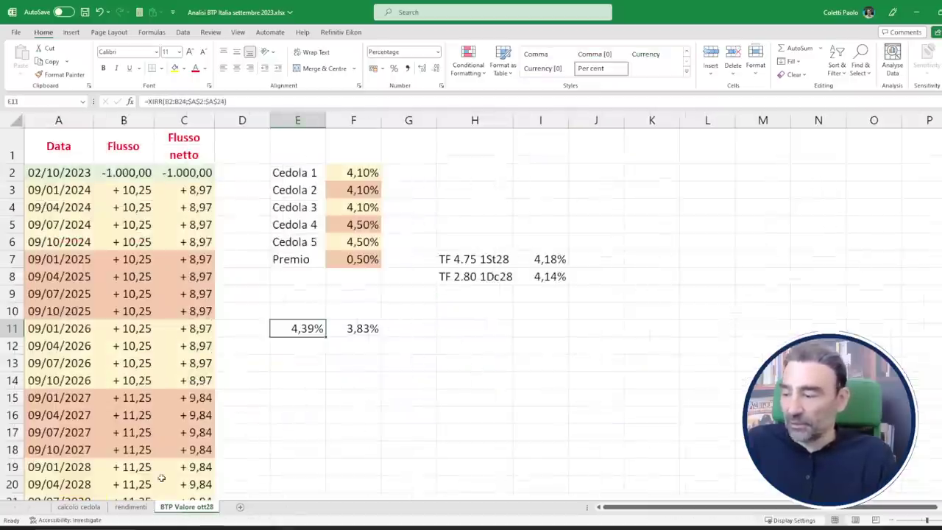